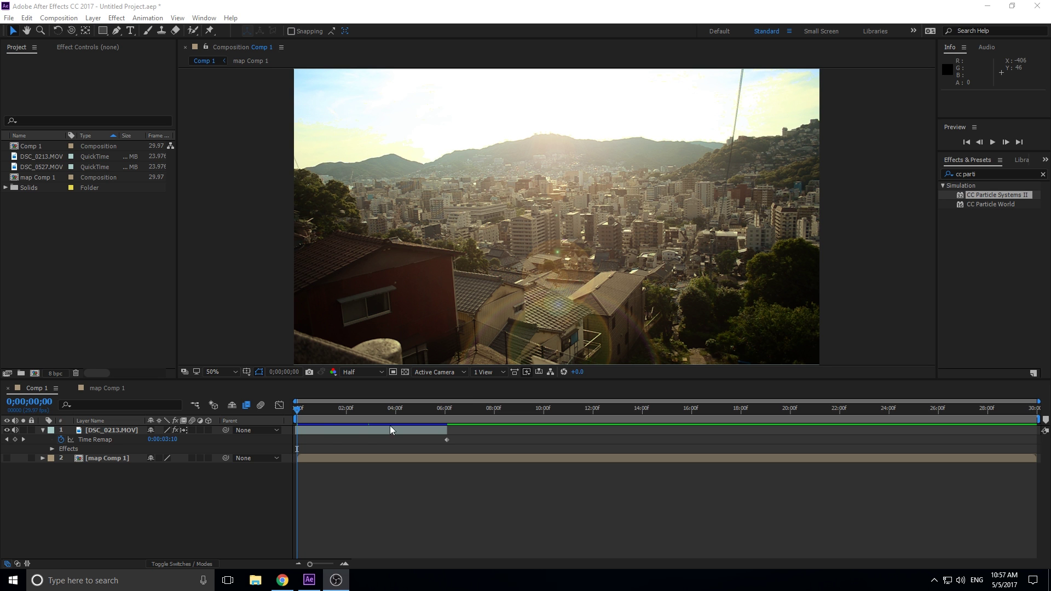
- Preview the city footage, return to 0;00;00;00, and select the DSC_0213.MOV layer
click(297, 411)
key(space)
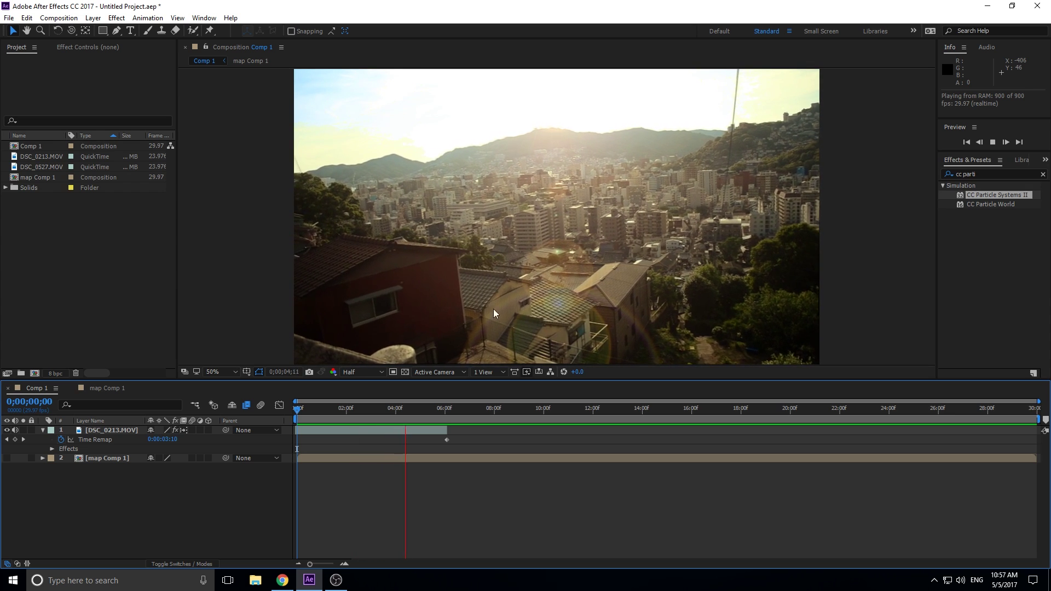
key(space)
drag(452, 408, 191, 409)
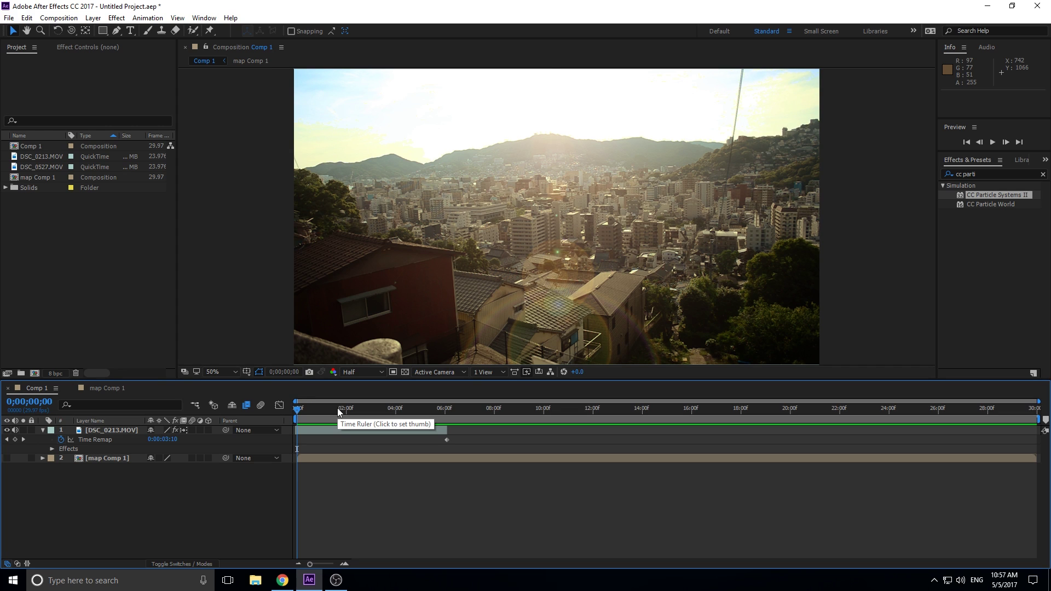
click(319, 431)
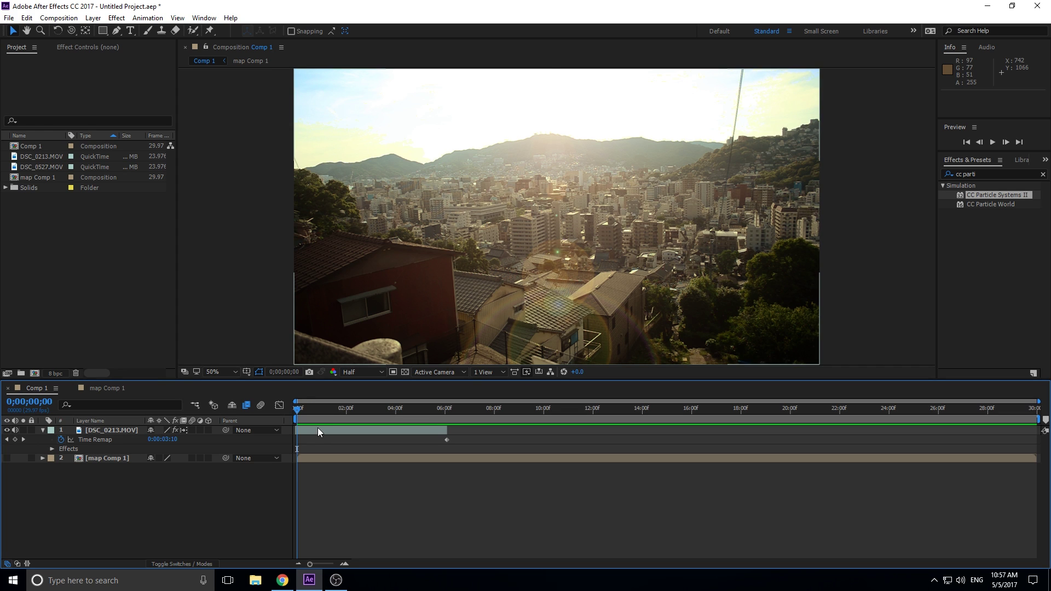
click(318, 428)
click(90, 47)
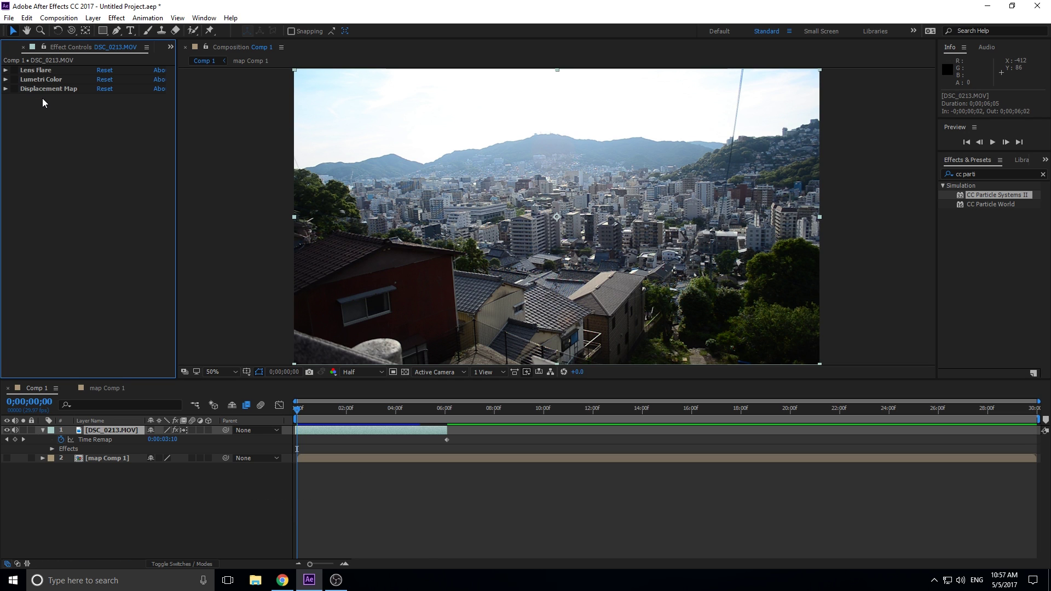
drag(13, 90, 13, 70)
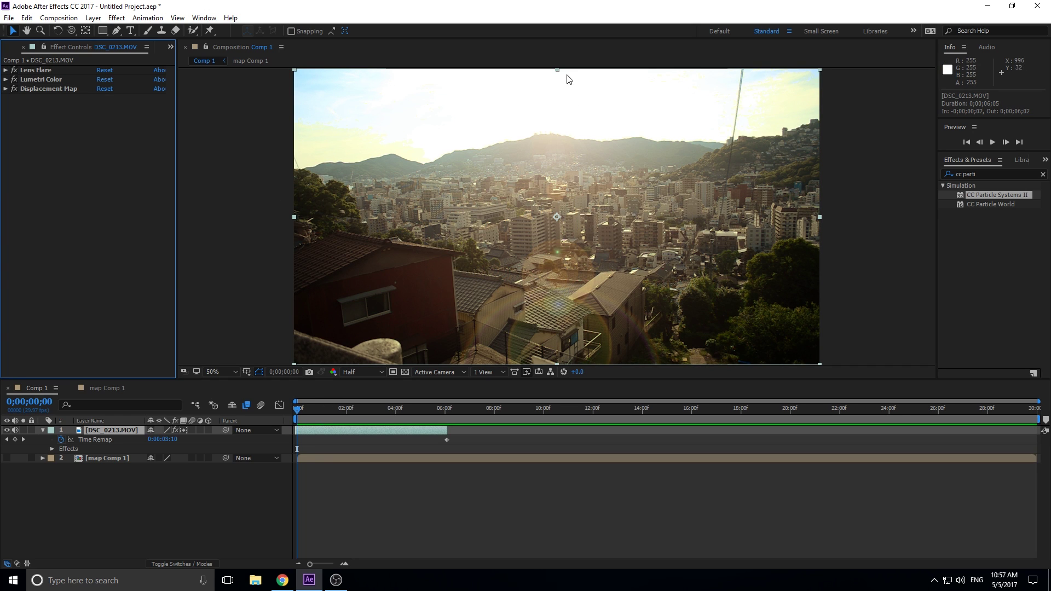
click(308, 412)
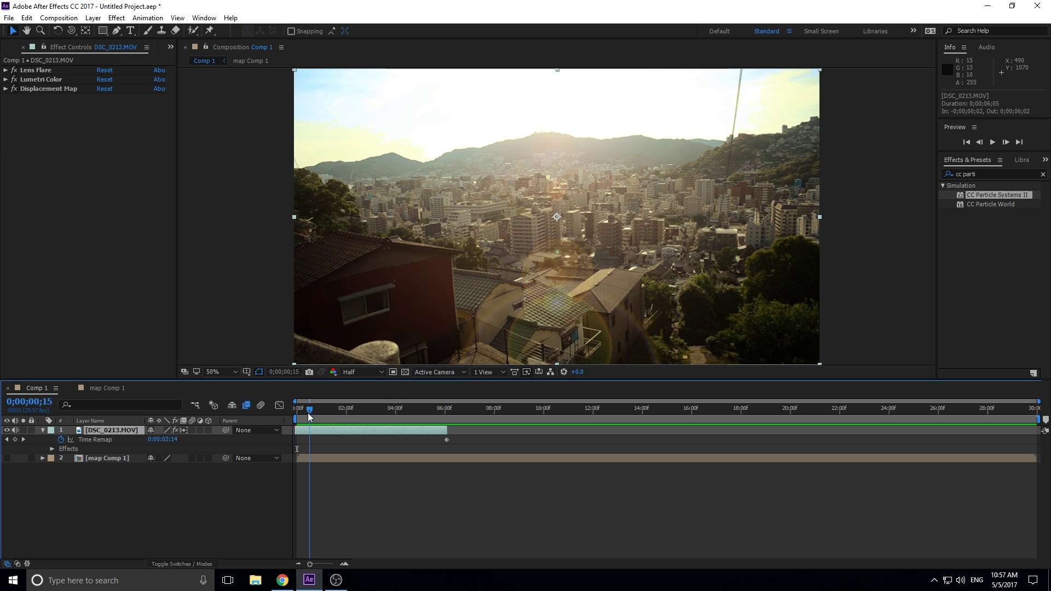
drag(307, 413, 287, 414)
key(space)
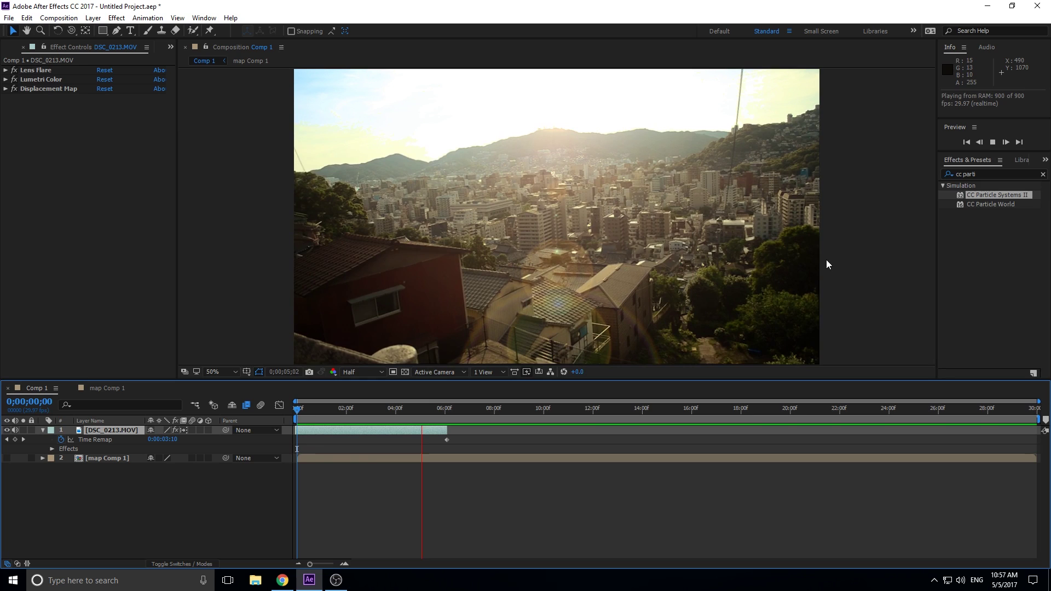
key(space)
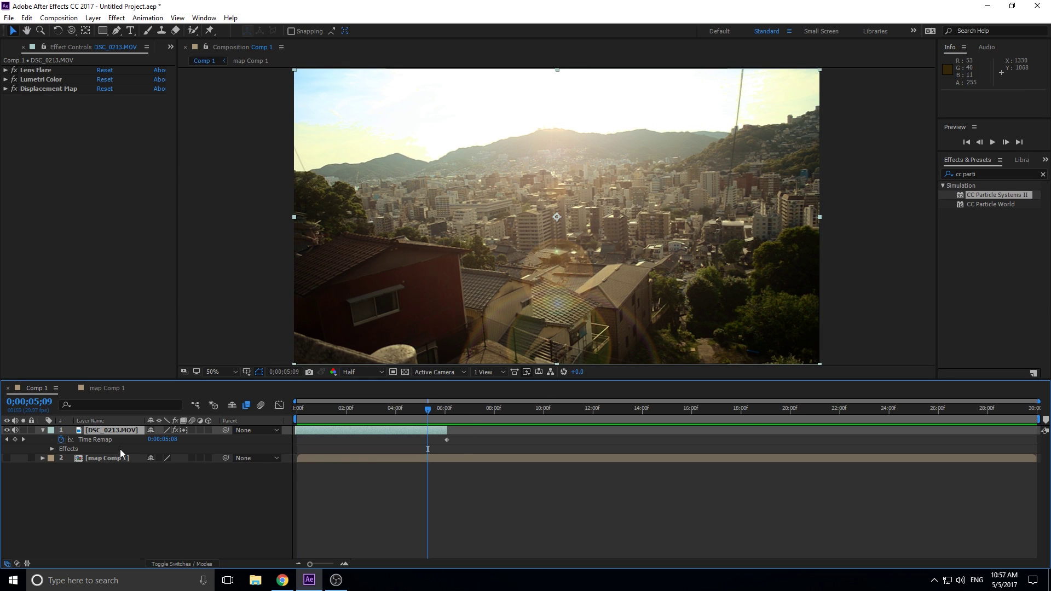
- Create a new composition, Comp 2, with its default settings
click(59, 17)
click(82, 30)
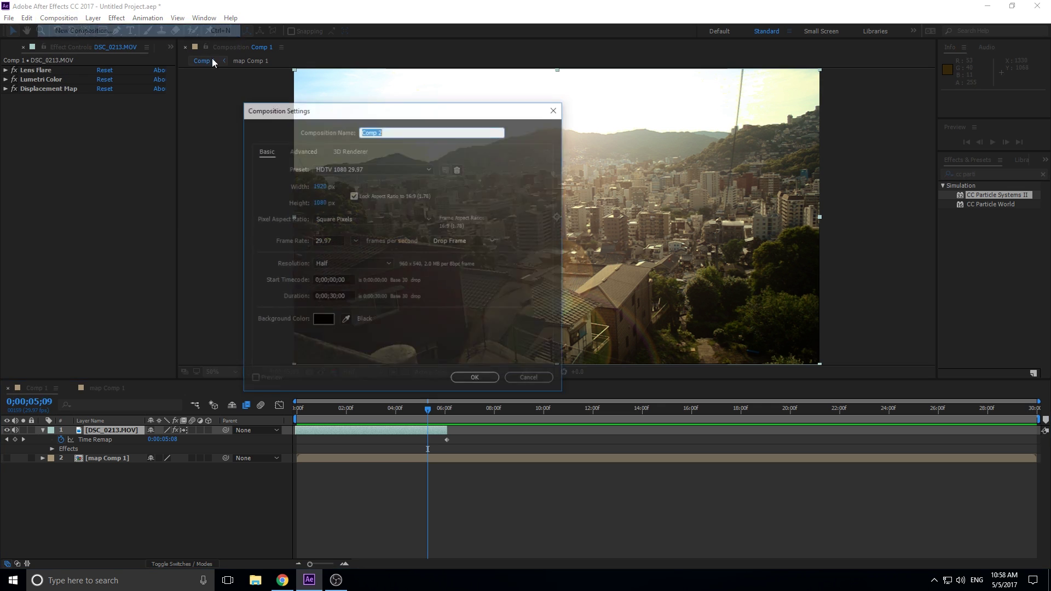
click(475, 379)
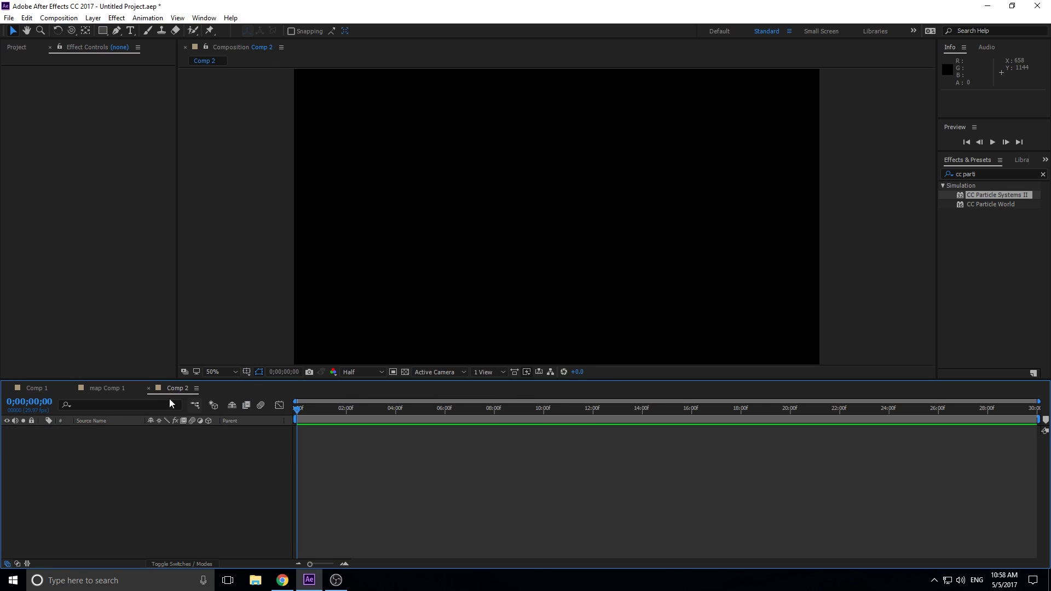
- Paste the DSC_0213.MOV layer into Comp 2 and collapse its Lumetri Color settings
click(41, 388)
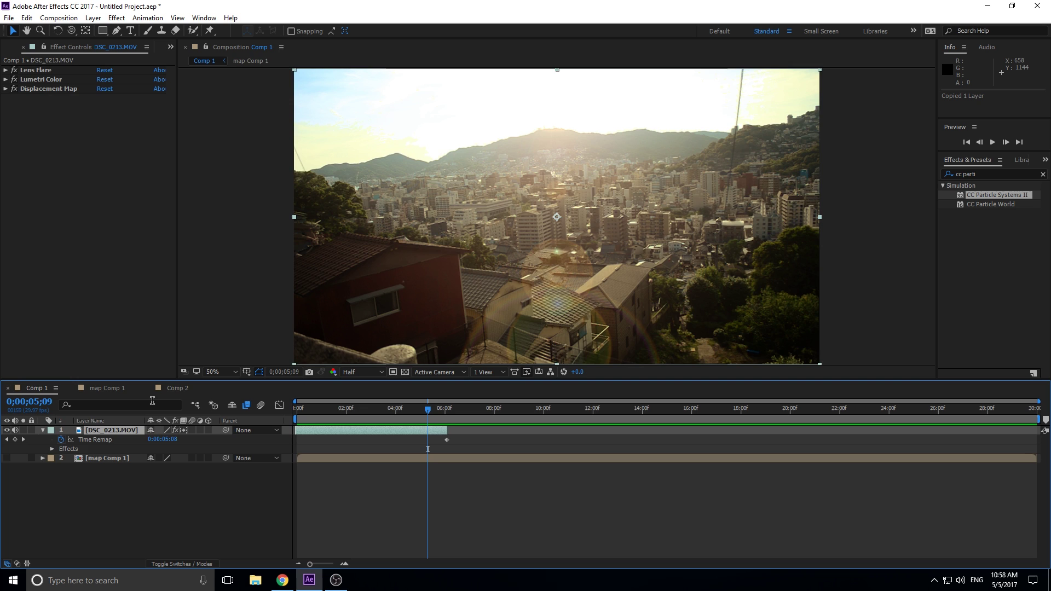
click(177, 388)
key(ctrl+v)
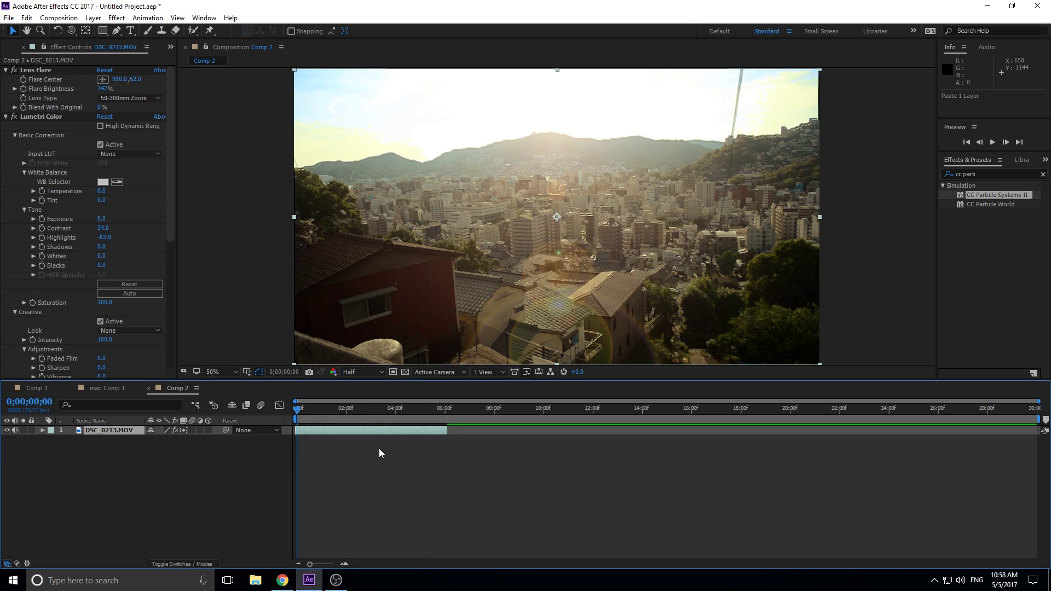
scroll(21, 121, down, 1)
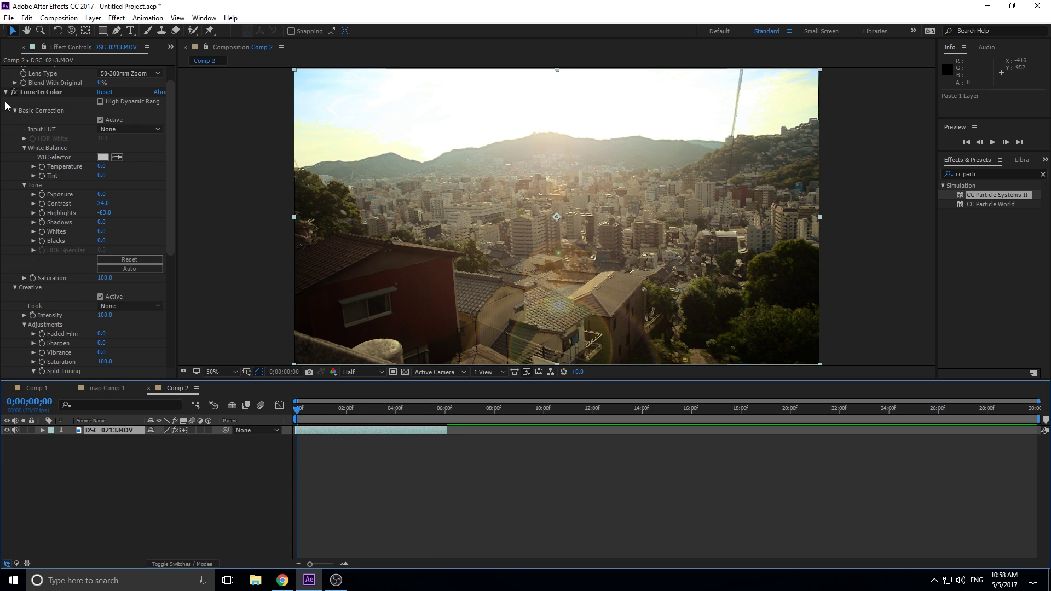
click(5, 95)
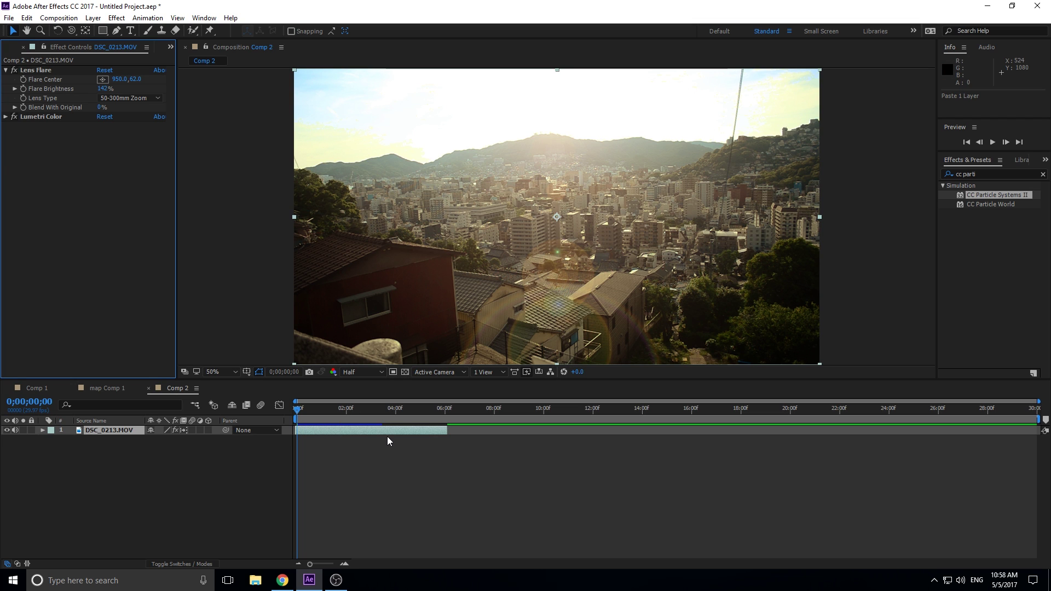
- Add a 1920×1080 Medium Gray-Blue solid above DSC_0213.MOV in Comp 2
click(96, 17)
mouse_move(247, 31)
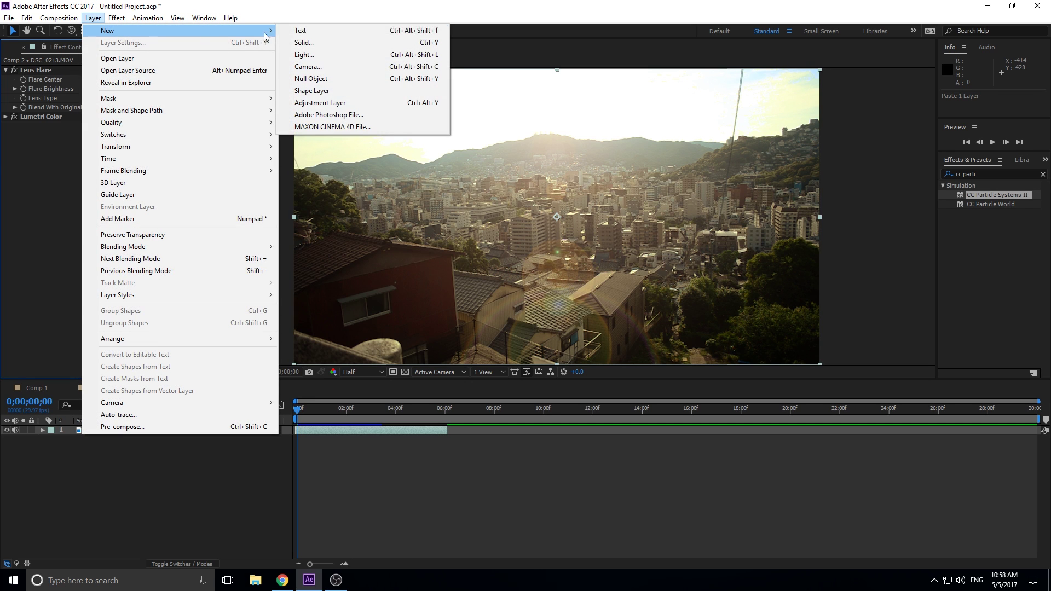
click(348, 43)
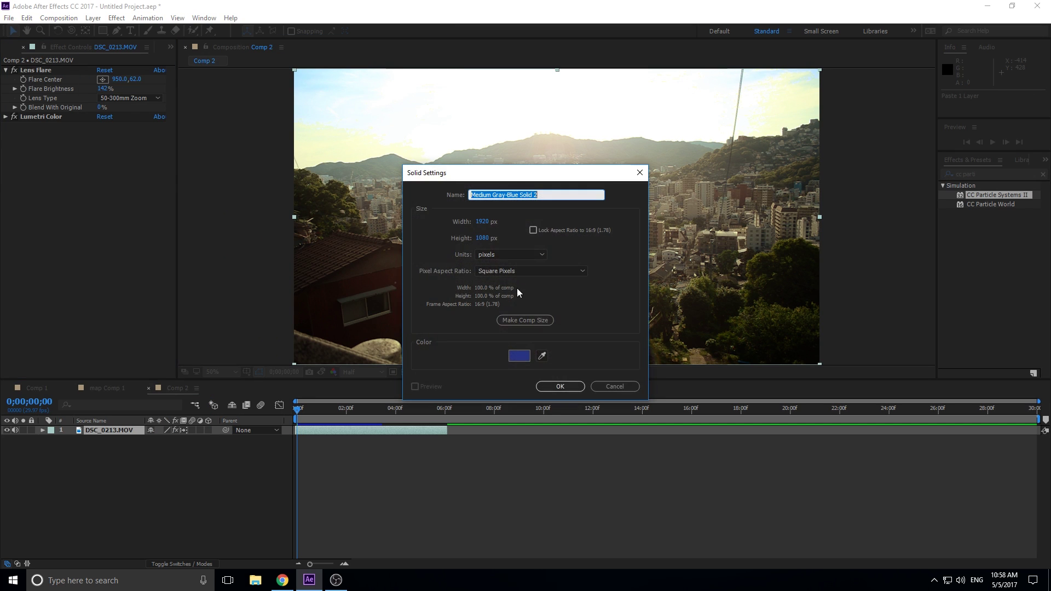
click(560, 387)
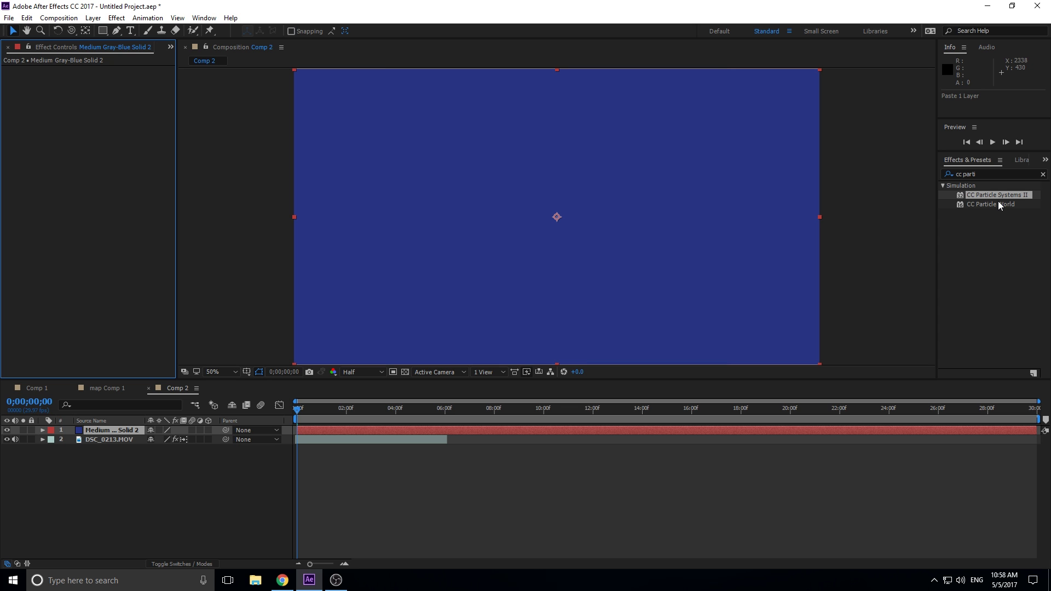
- Apply CC Particle Systems II to the blue solid and view the burst at 0;00;00;21
drag(999, 193, 368, 431)
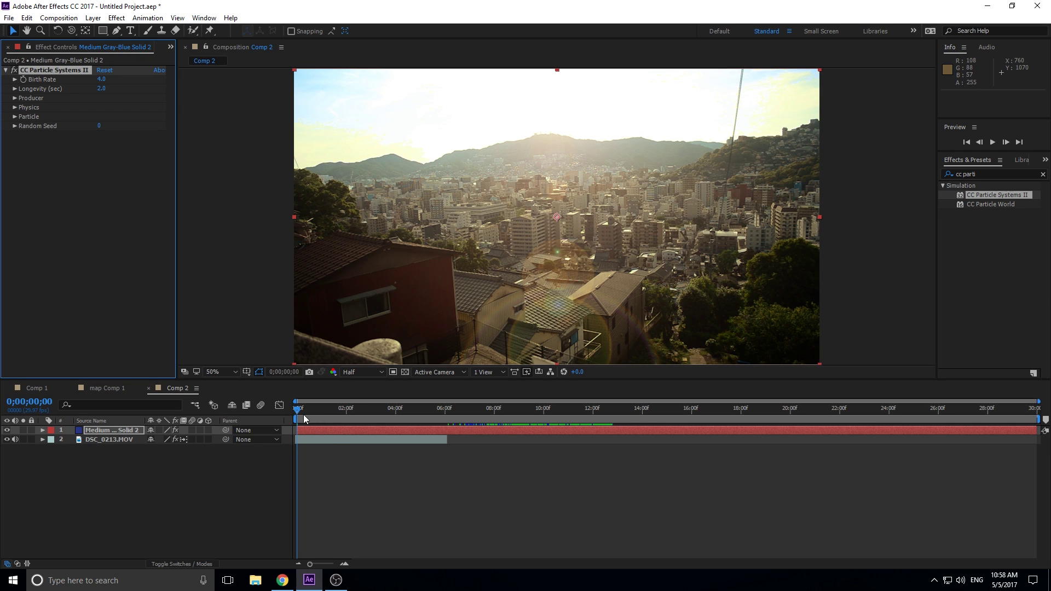
drag(300, 411, 315, 409)
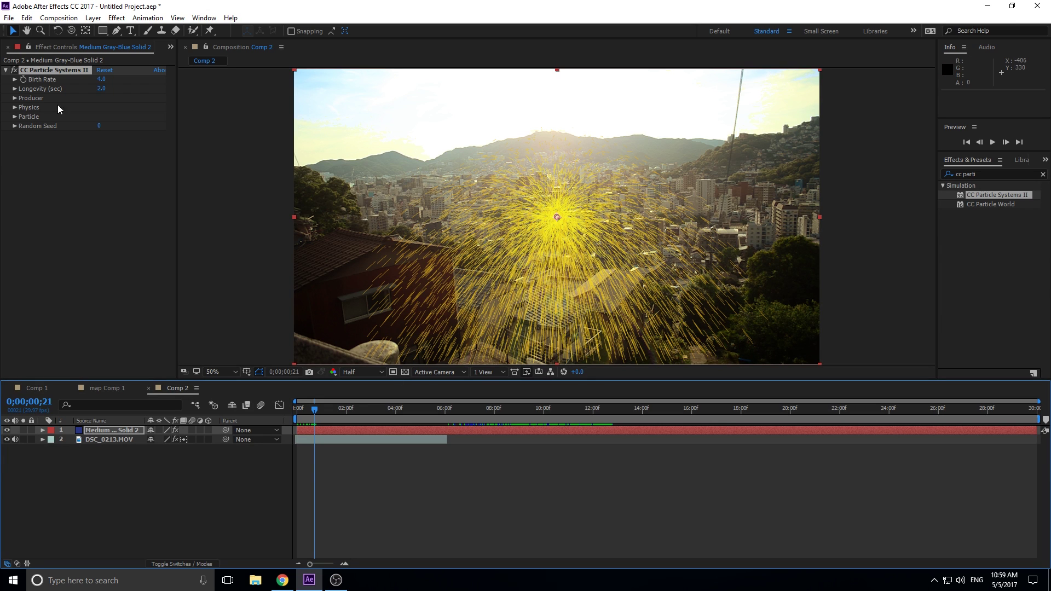
- Set the particle Producer position to 960, 1055 and Radius X to 90.0
click(14, 98)
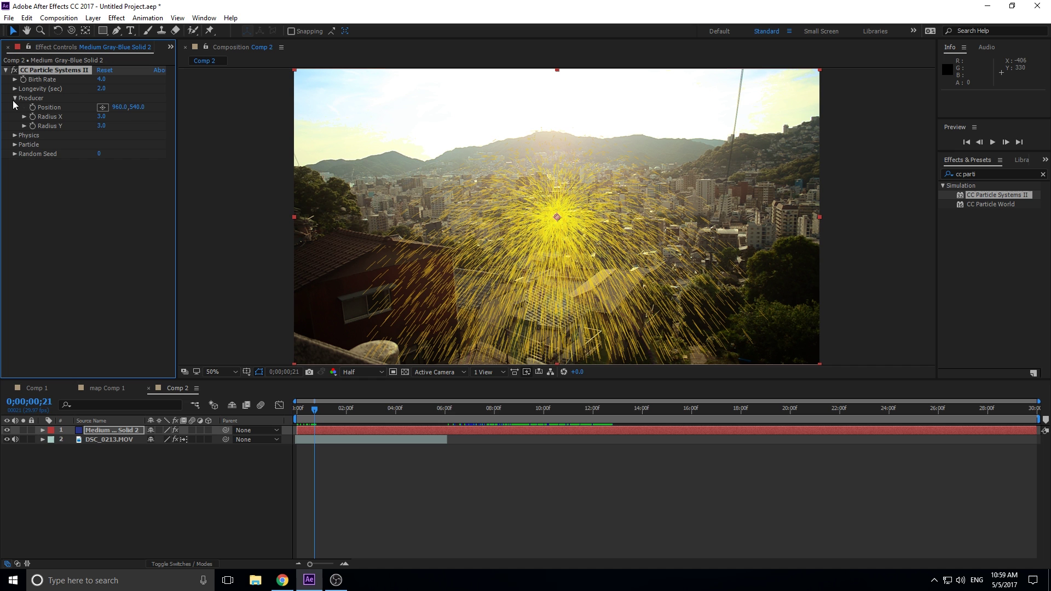
drag(140, 107, 408, 120)
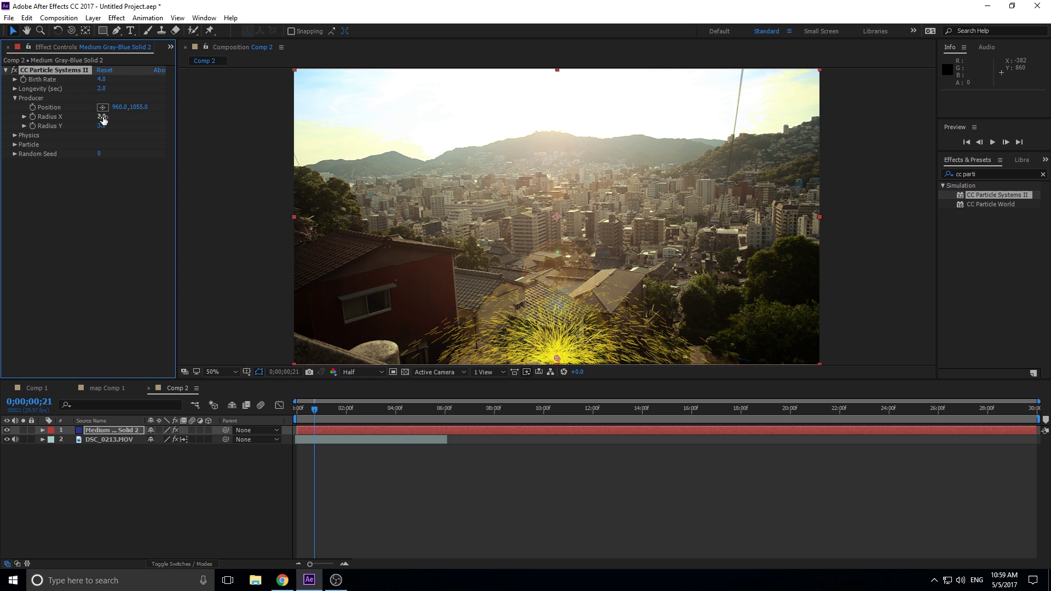
drag(103, 119, 160, 123)
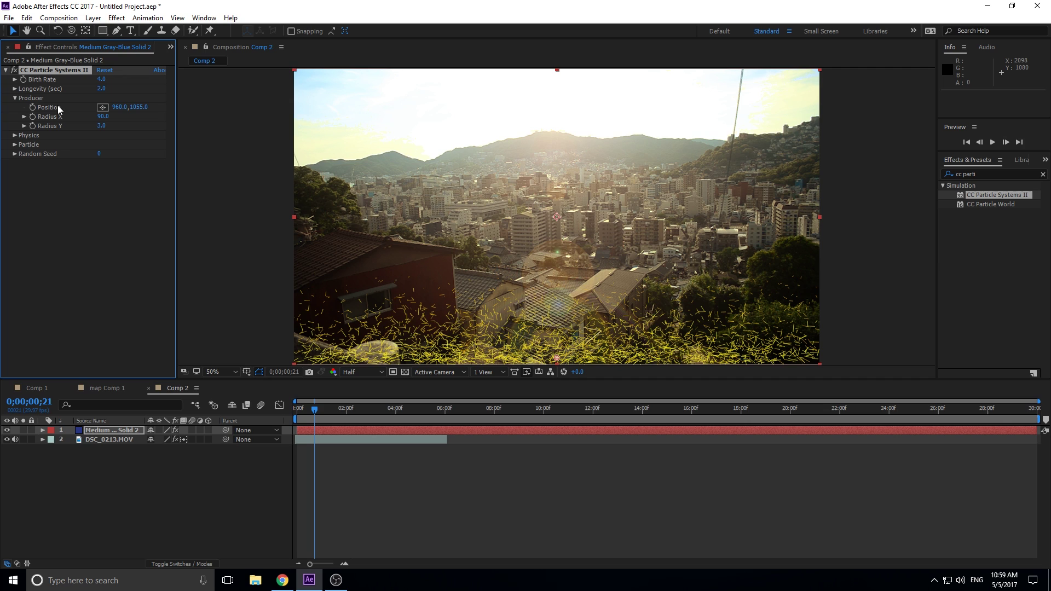
- Set Physics Gravity to -0.7 and Velocity to 0.7, previewing the rising particles
click(14, 136)
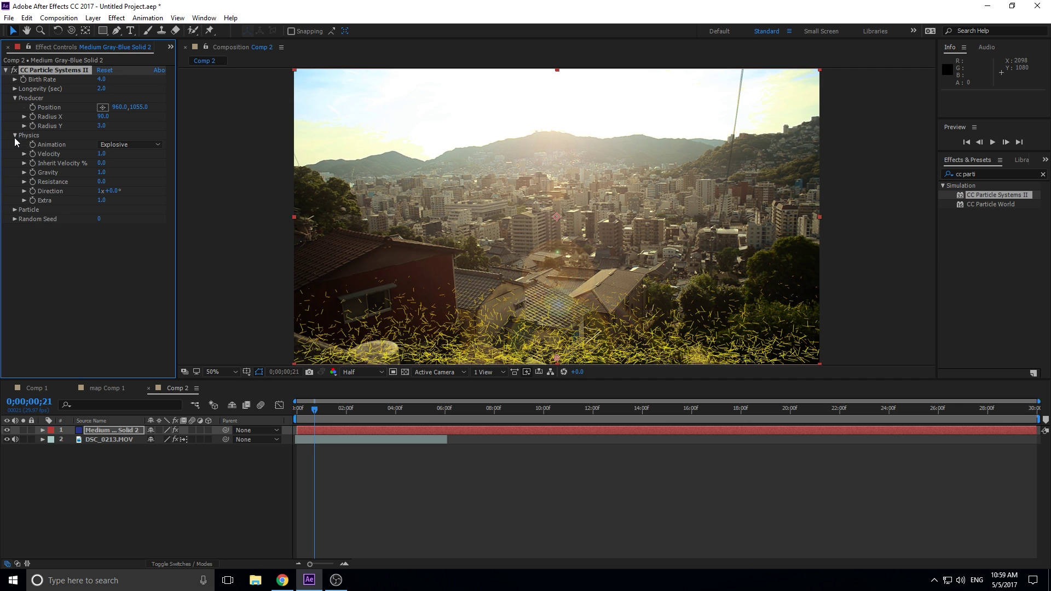
drag(105, 176, 16, 173)
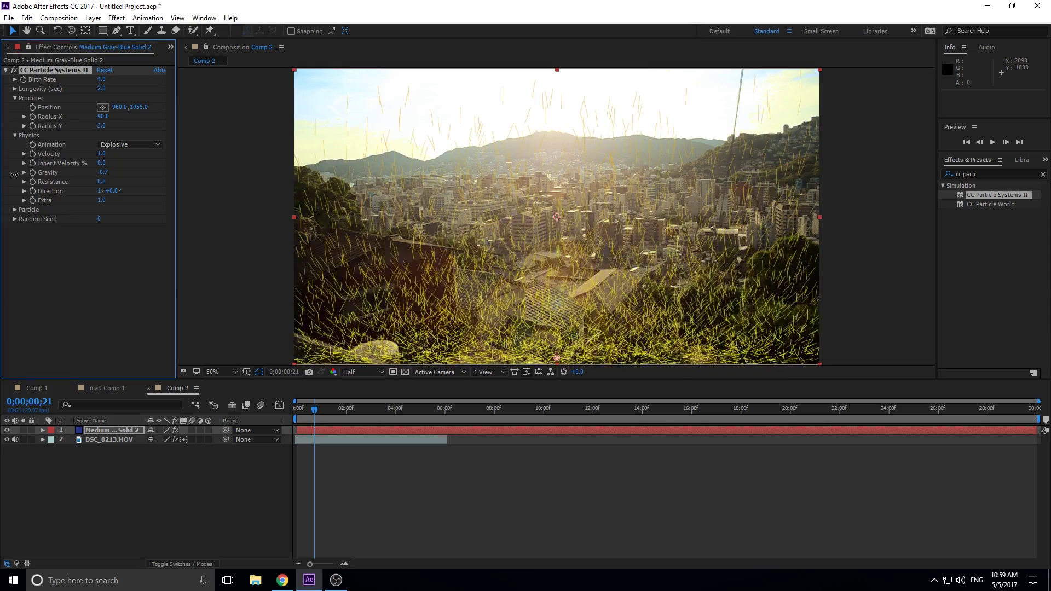
drag(308, 410, 301, 410)
key(space)
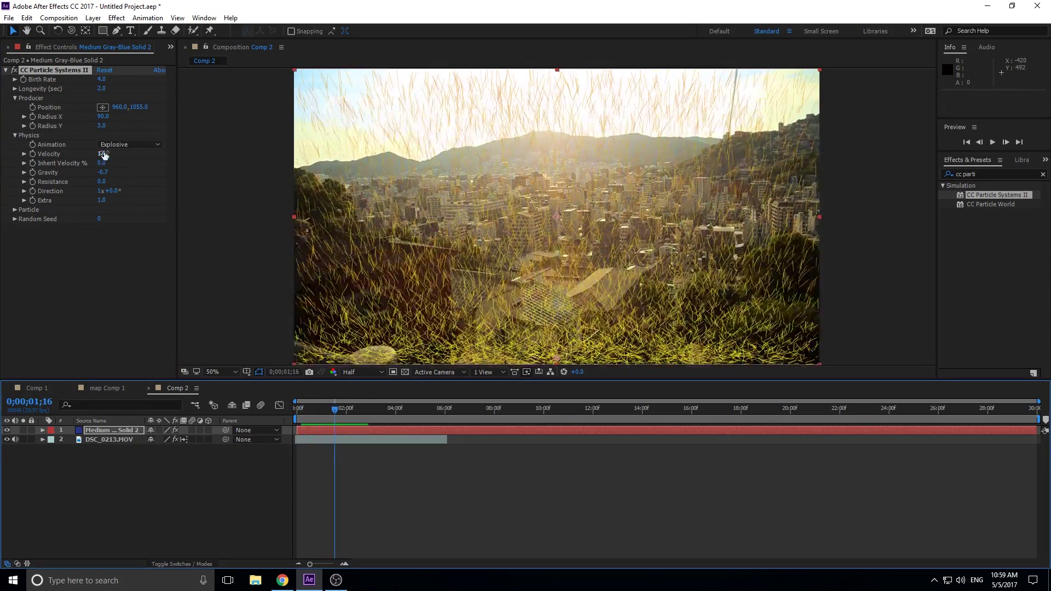
drag(101, 153, 86, 153)
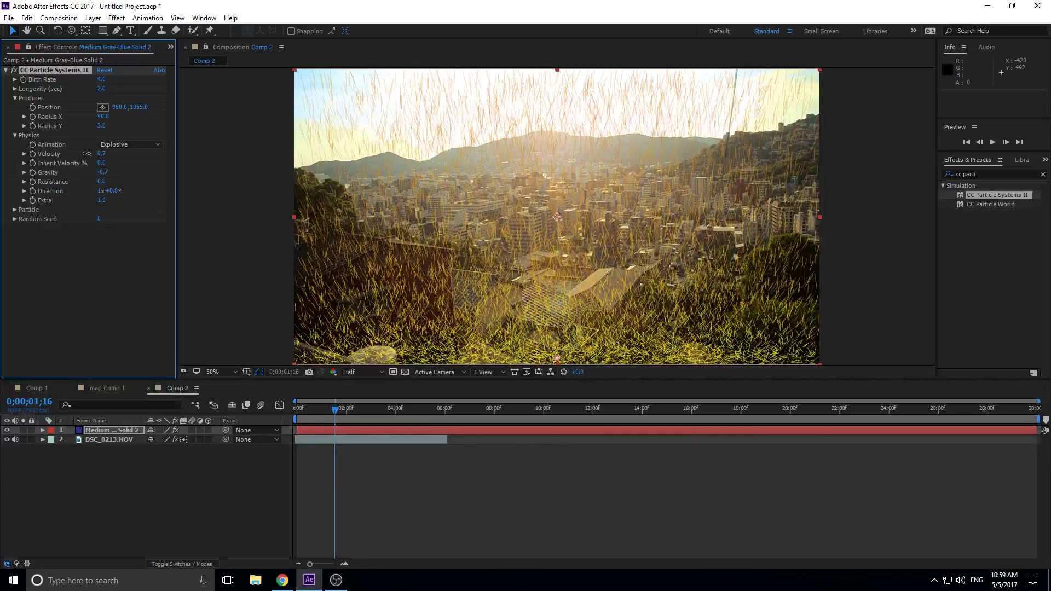
key(space)
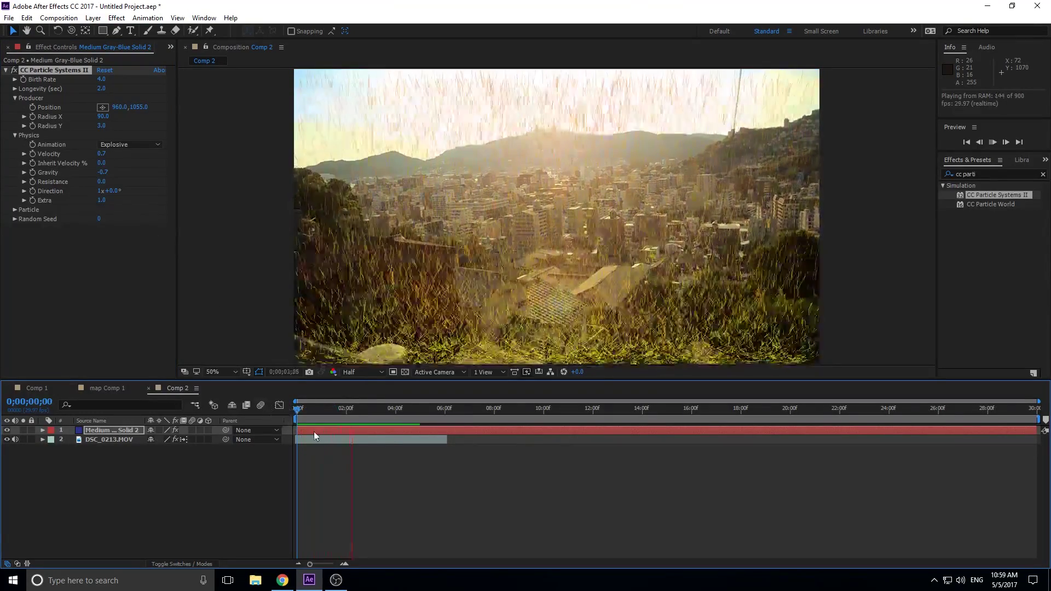
key(space)
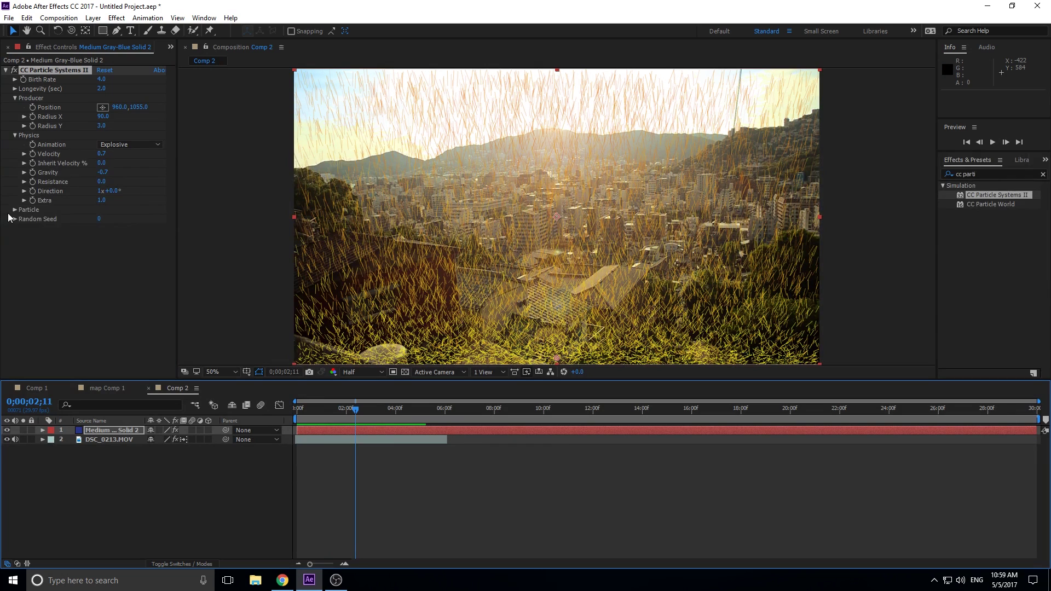
- Make the particles Faded Spheres with Birth Size about 1.09, then preview the result
click(15, 210)
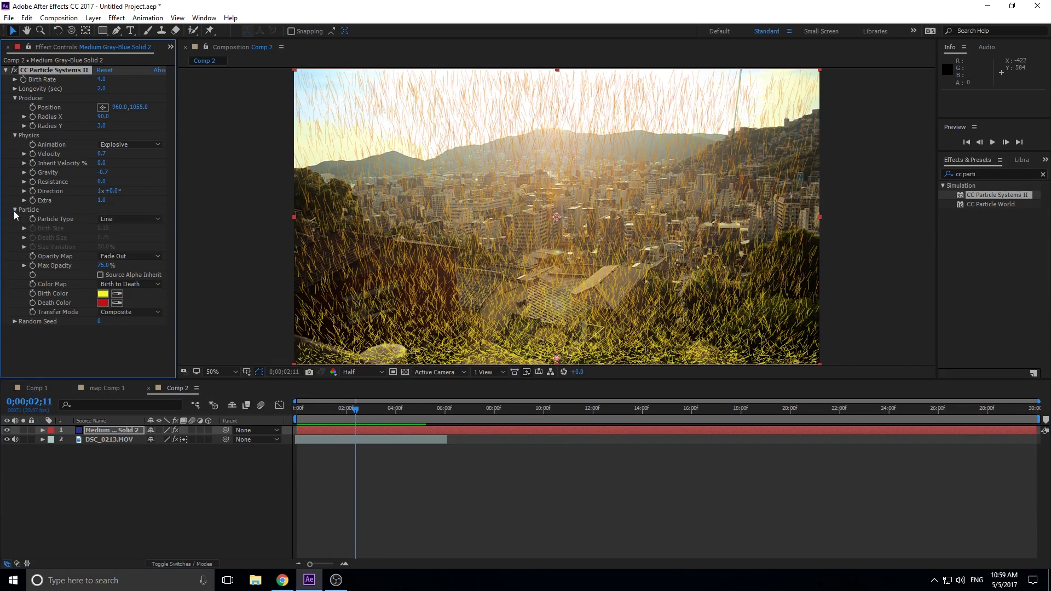
click(133, 221)
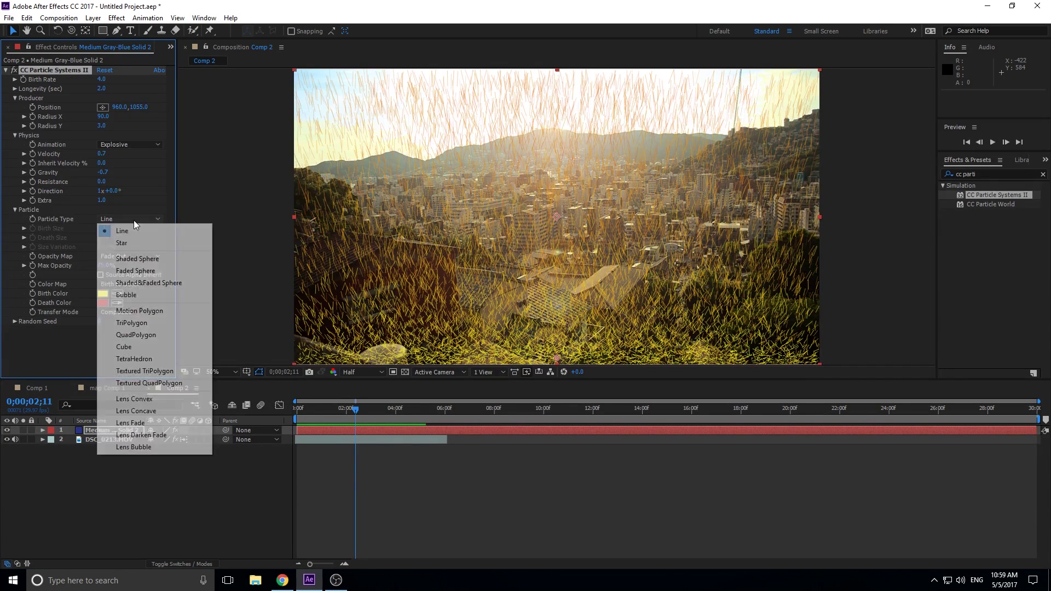
click(144, 271)
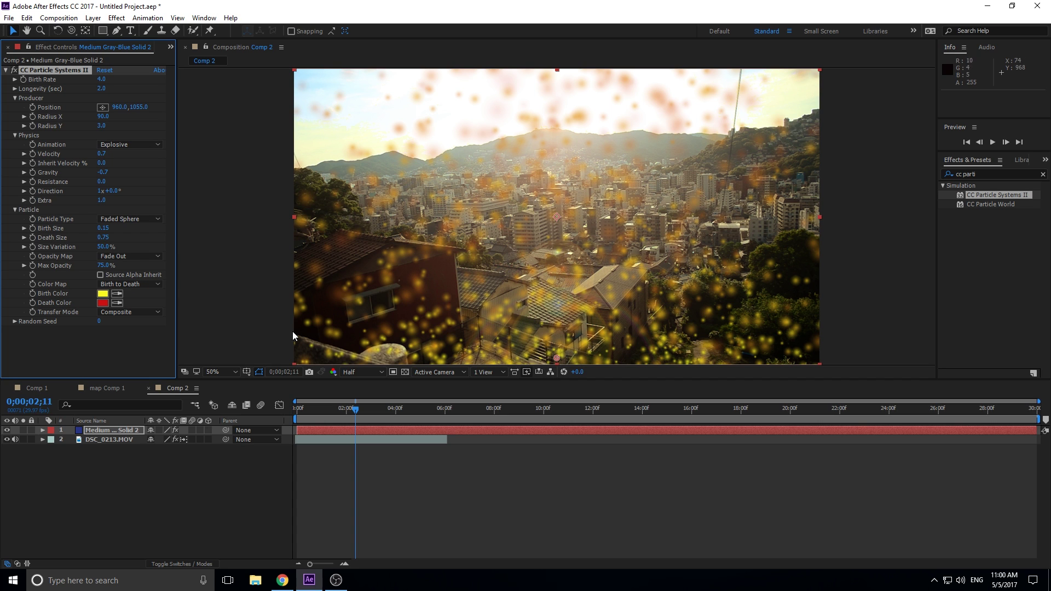
drag(104, 227, 122, 241)
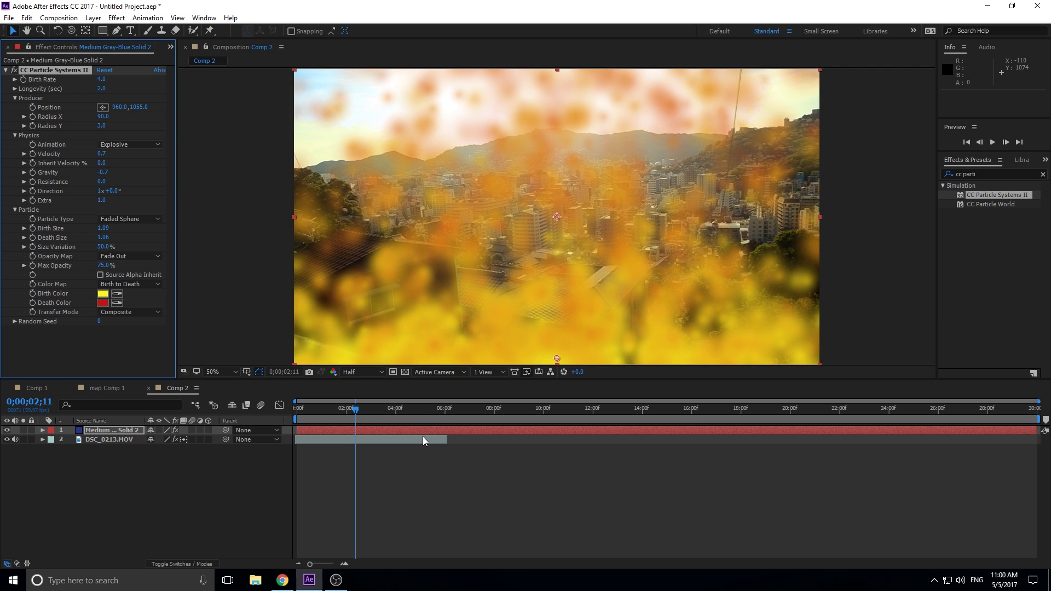
click(344, 403)
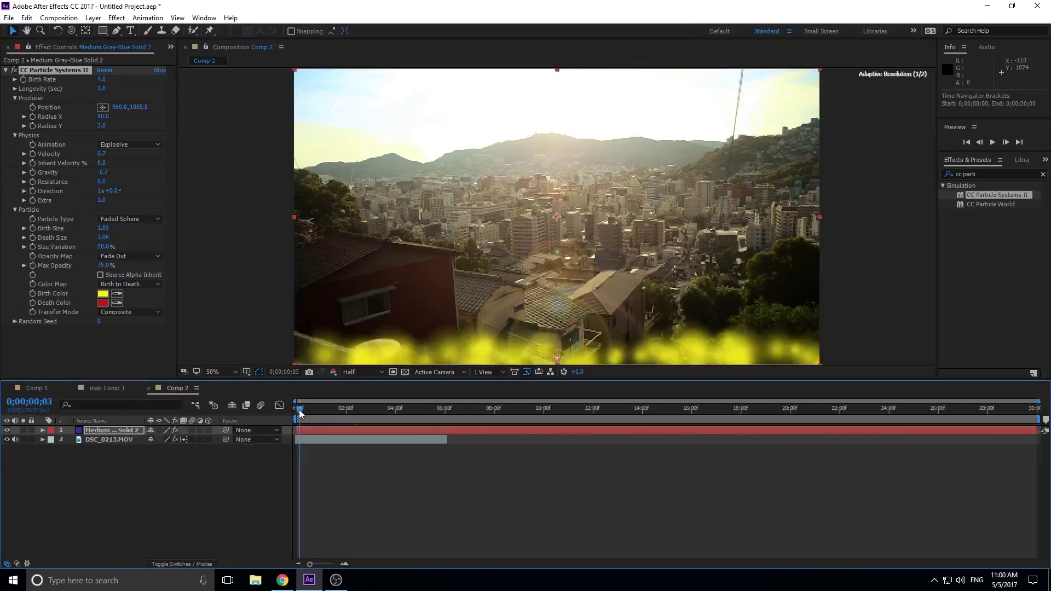
key(space)
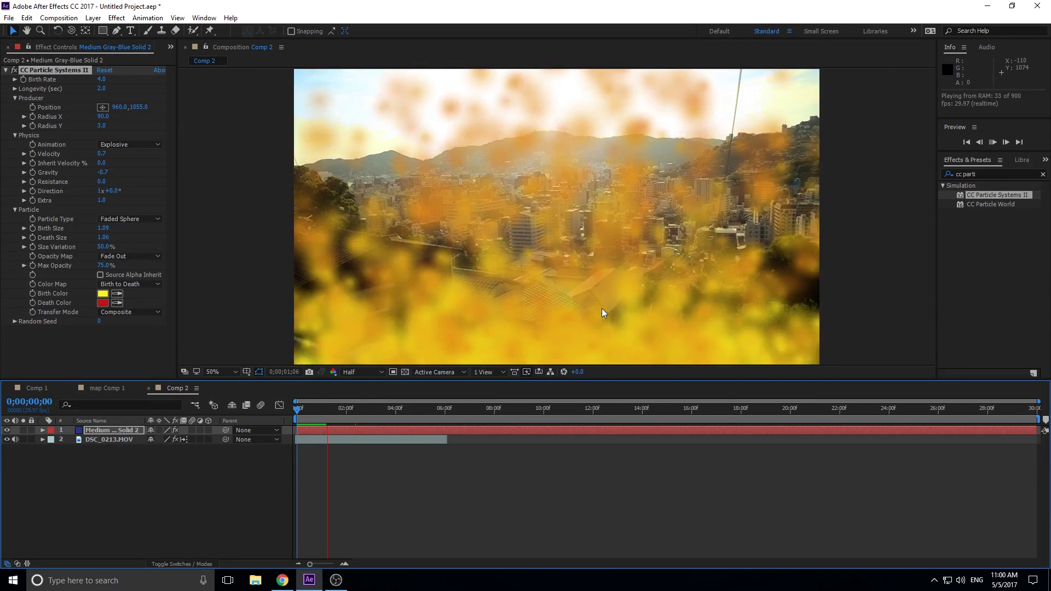
key(space)
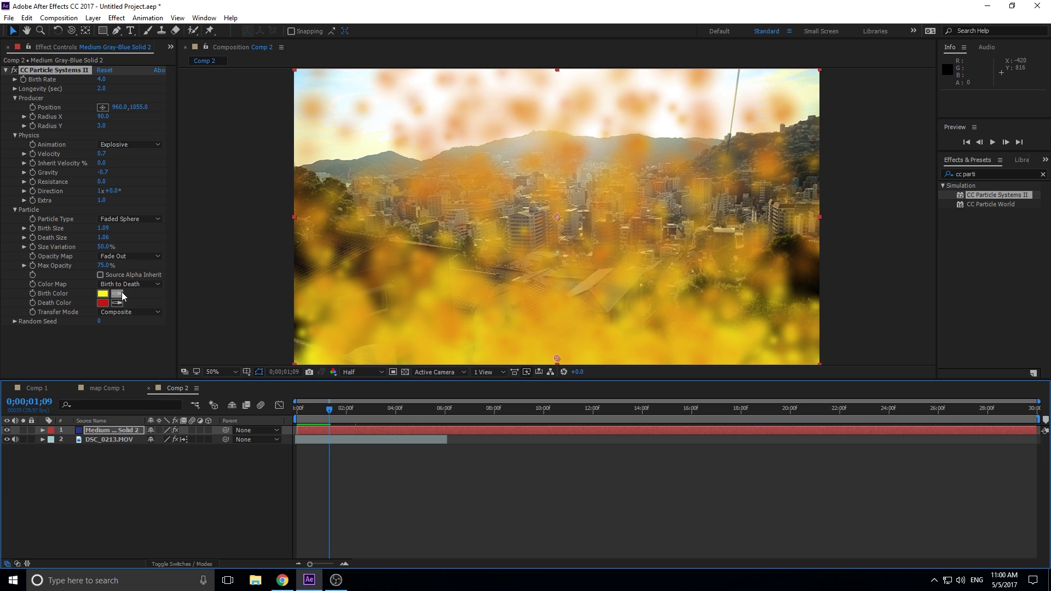
- Change the particle Birth Color to red (FA2020) and open Pre-compose for the particle solid
click(102, 294)
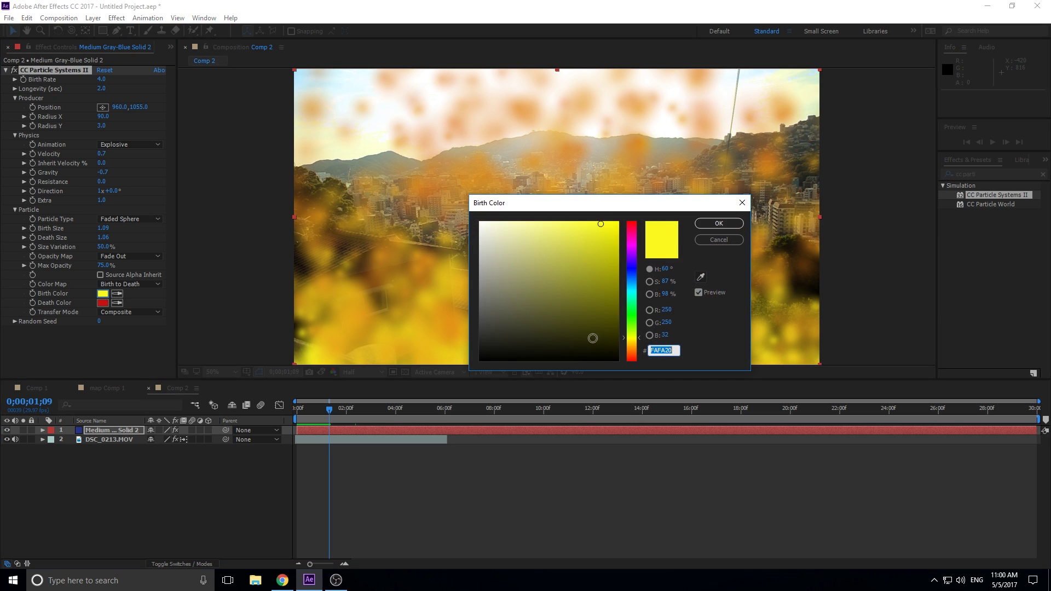
drag(632, 252, 623, 212)
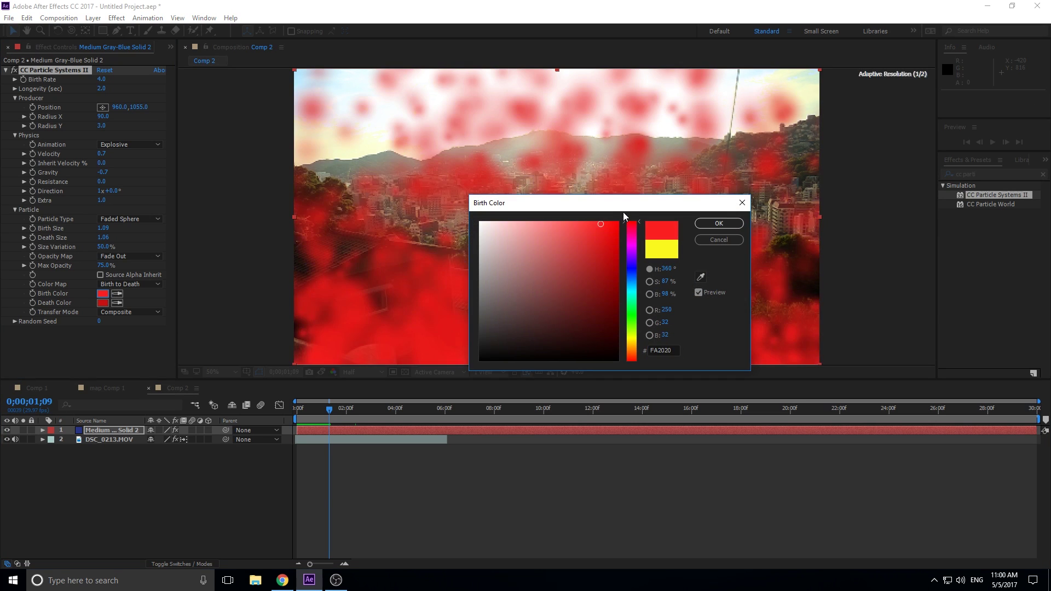
click(714, 223)
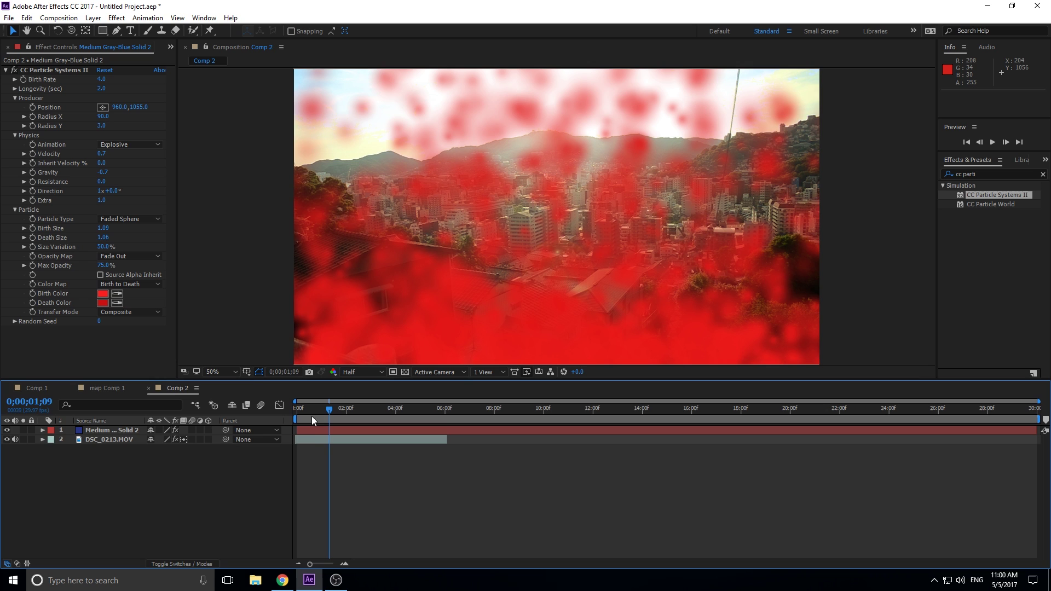
click(312, 430)
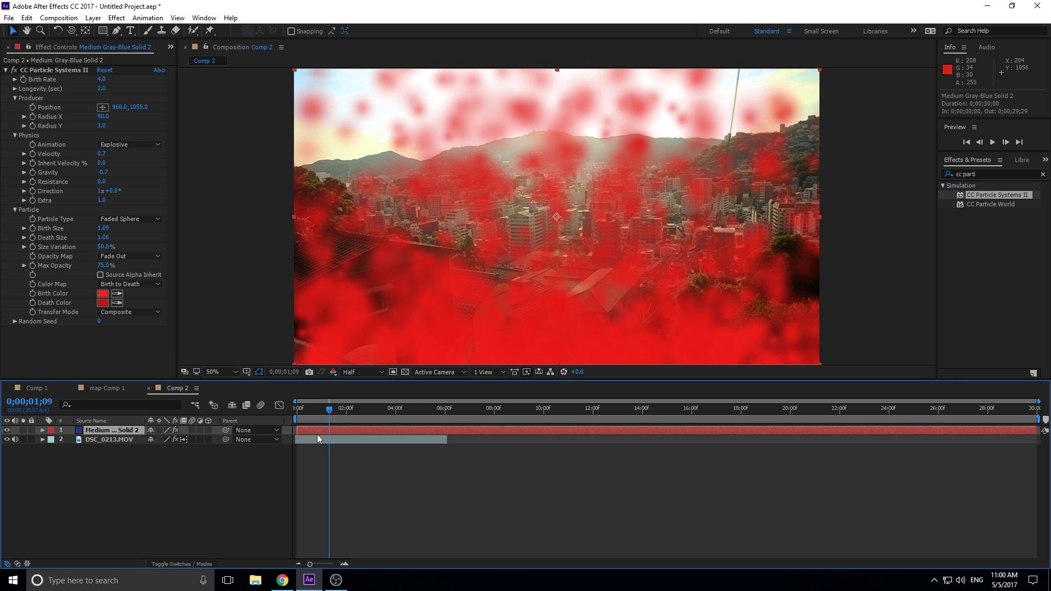
key(ctrl+shift+c)
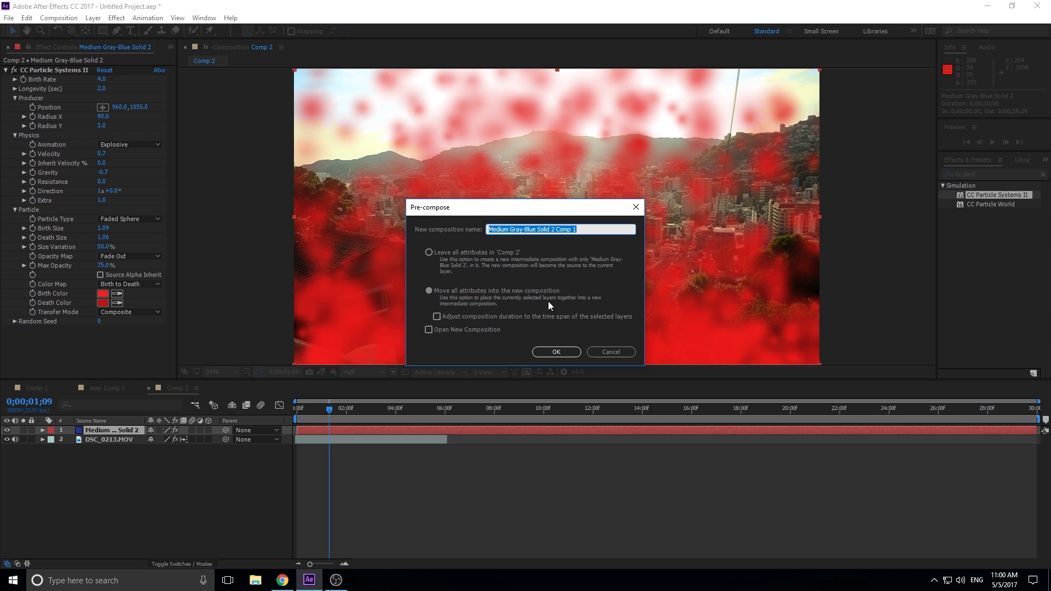
- Pre-compose the solid with all attributes moved, and place the precomp below DSC_0213.MOV
click(548, 351)
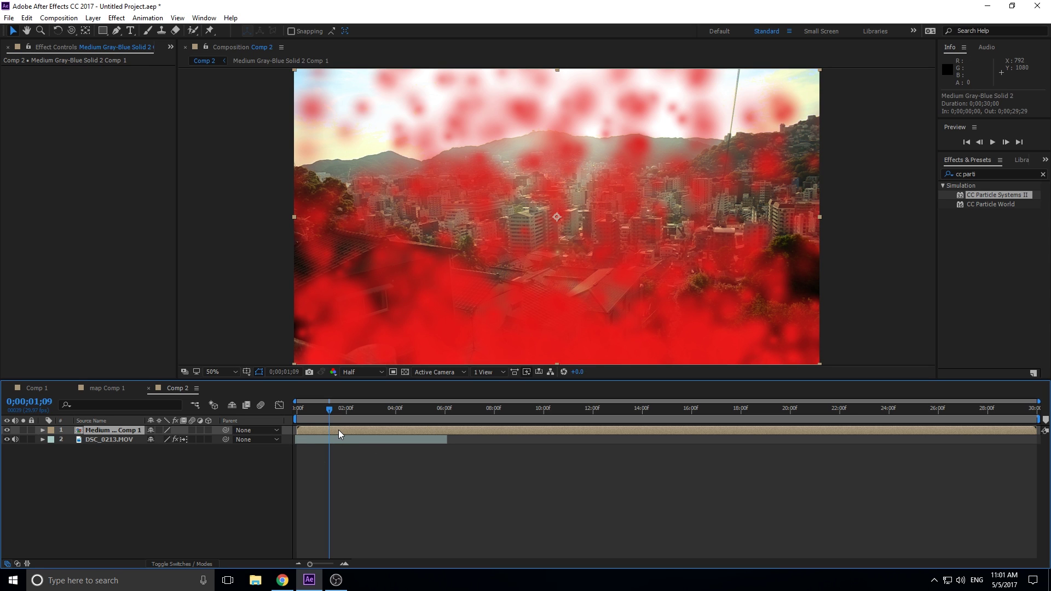
drag(338, 429, 337, 429)
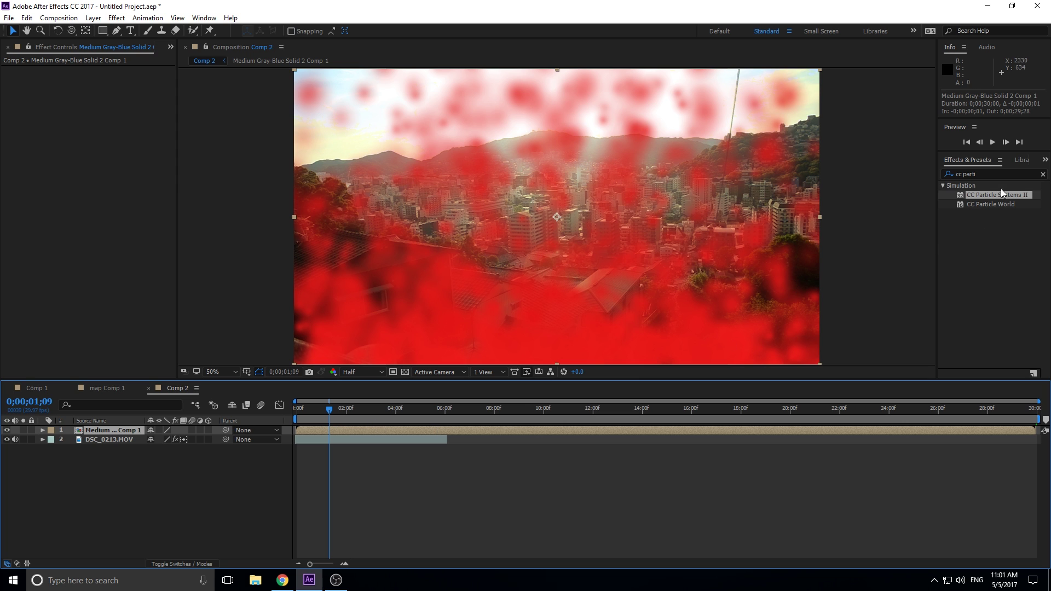
drag(995, 195, 125, 446)
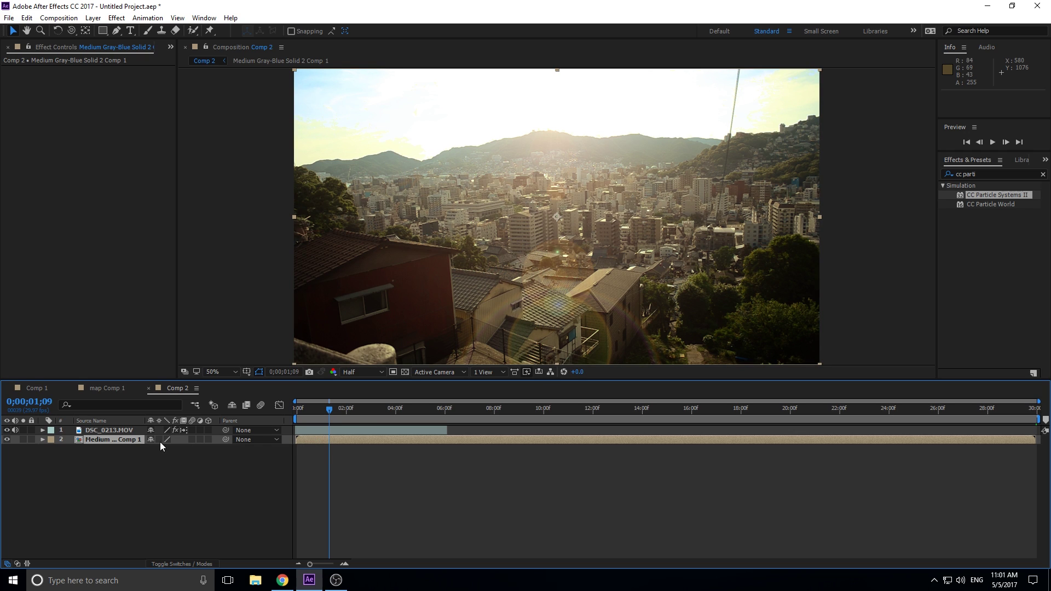
- Search Effects & Presets for 'displace' and apply Displacement Map to DSC_0213.MOV
click(991, 174)
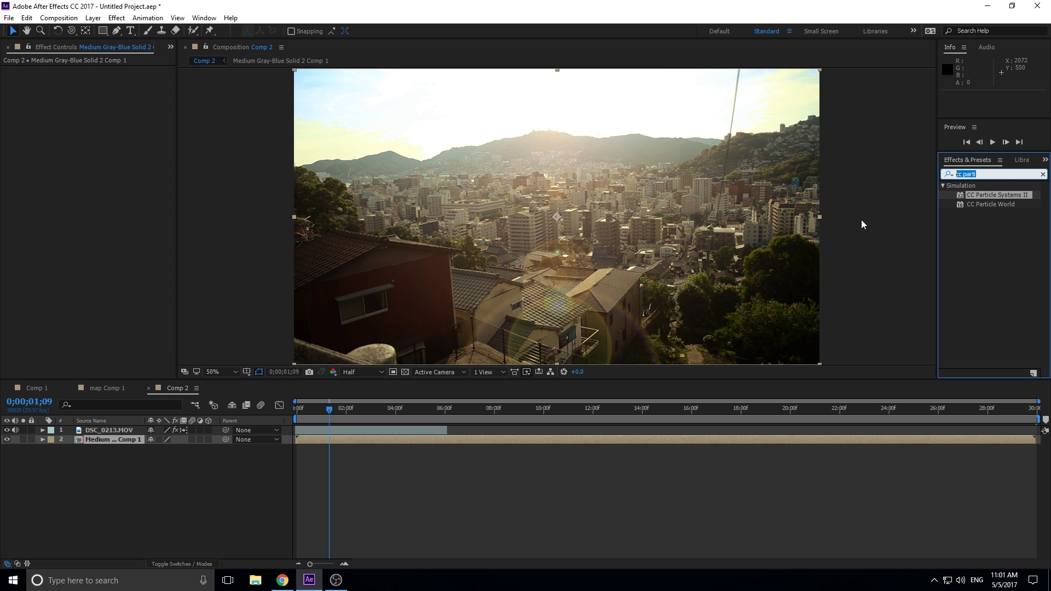
text(discp)
key(BackSpace)
key(BackSpace)
text(place)
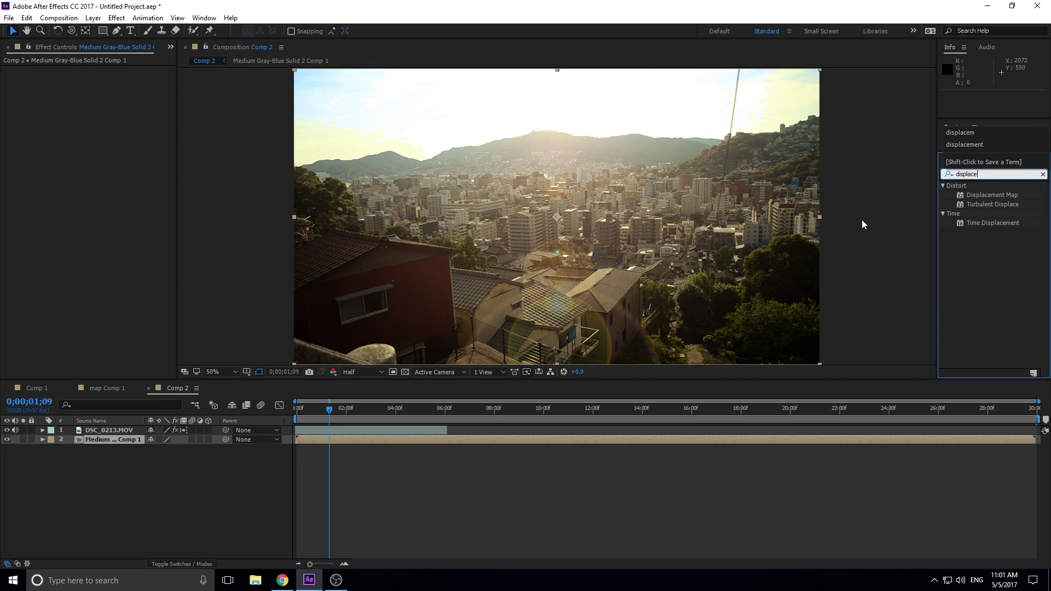
click(980, 196)
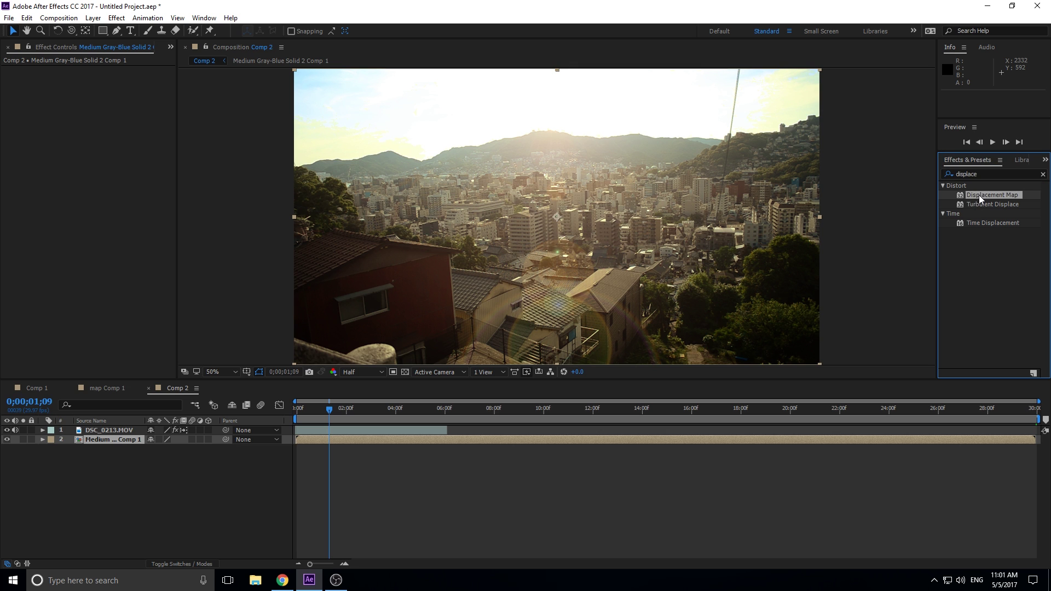
drag(979, 195, 354, 428)
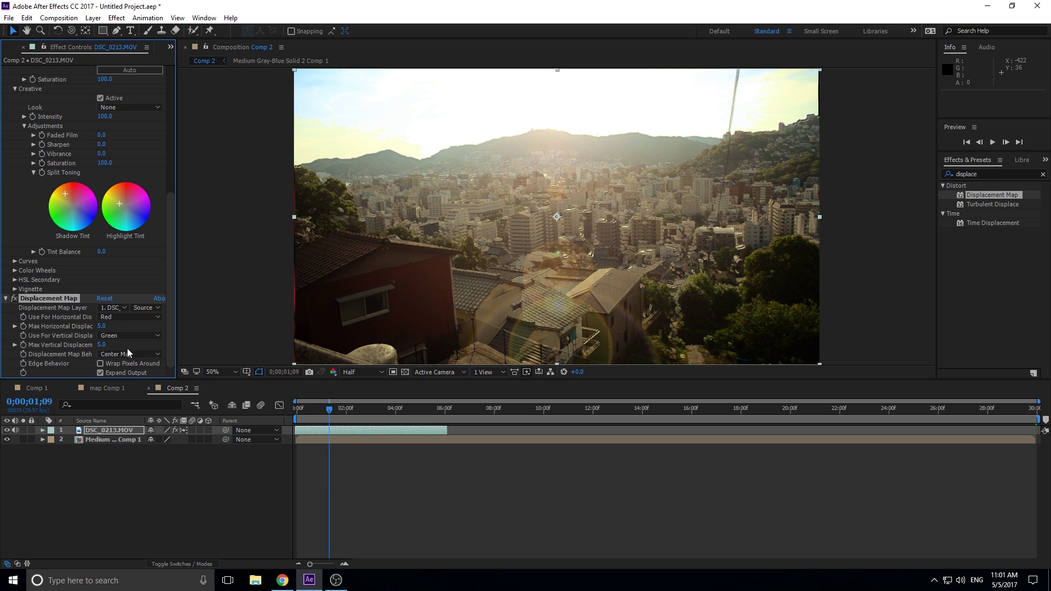
- Turn on Wrap Pixels Around and set the Displacement Map Layer to layer 2
click(100, 364)
click(114, 308)
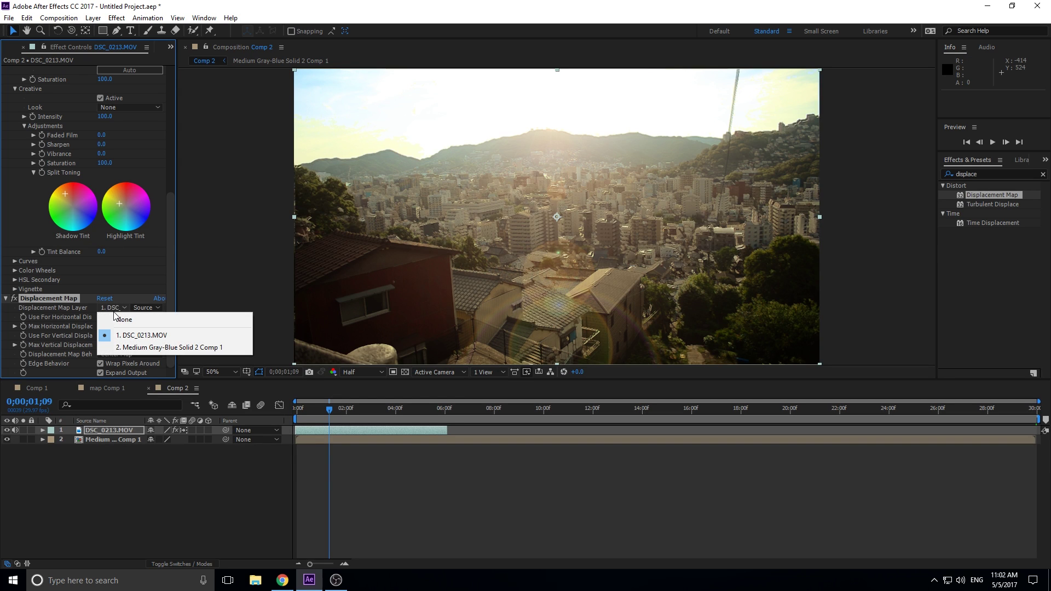
click(139, 350)
- Rename the particle precomp layer (layer 2) to 'map'
right_click(110, 441)
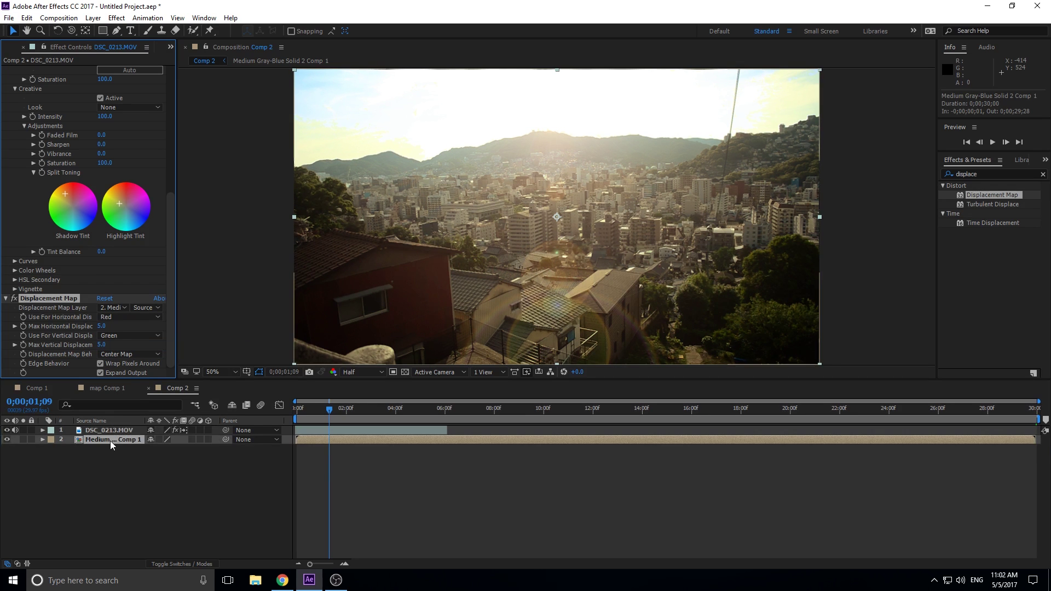
click(142, 561)
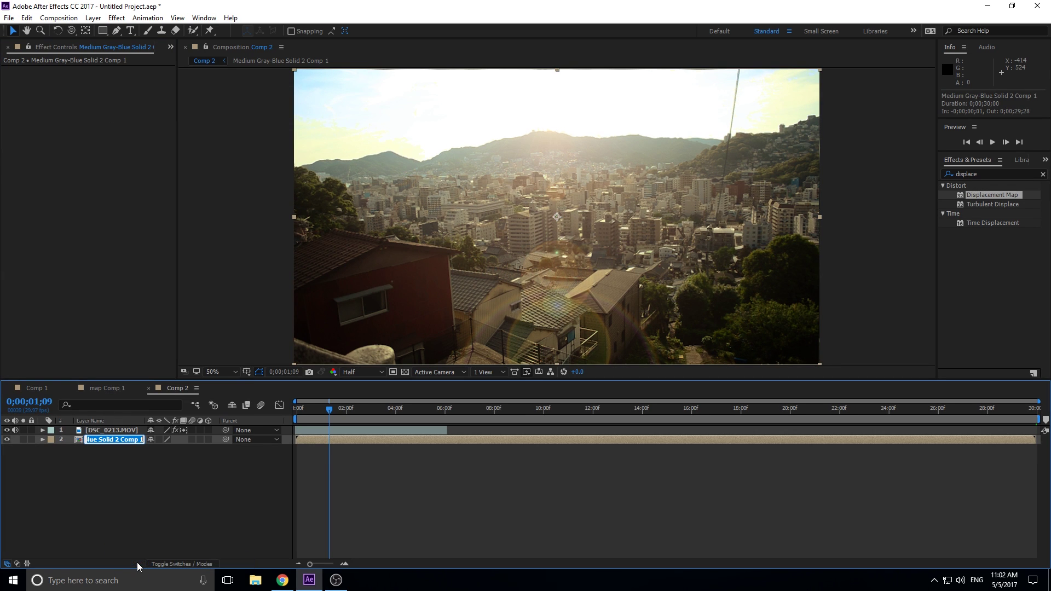
text(map)
key(Return)
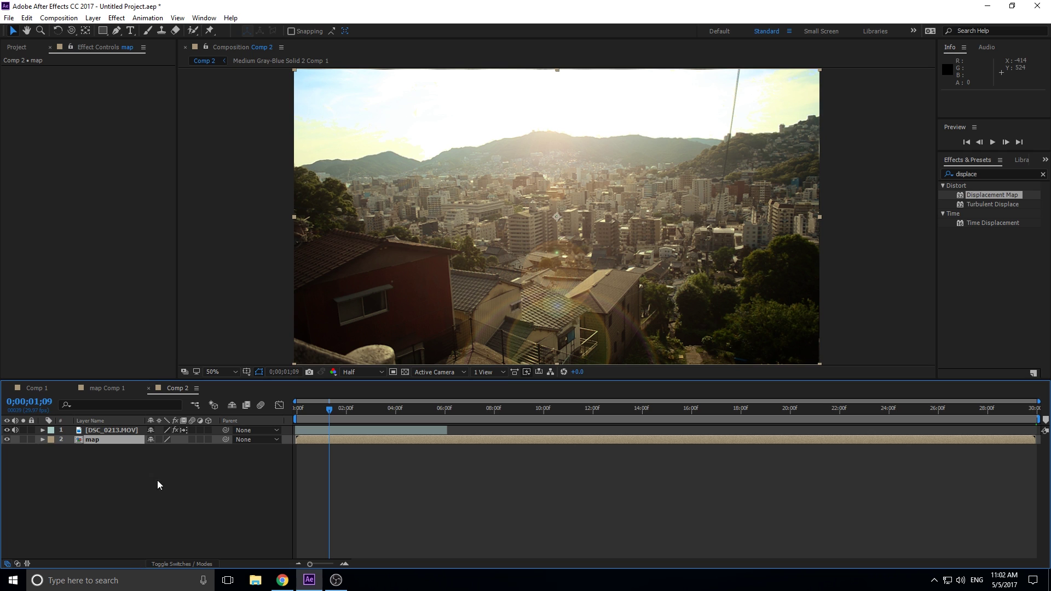
- Reselect 'map' as DSC_0213.MOV's displacement layer and preview from the start
click(124, 421)
click(124, 430)
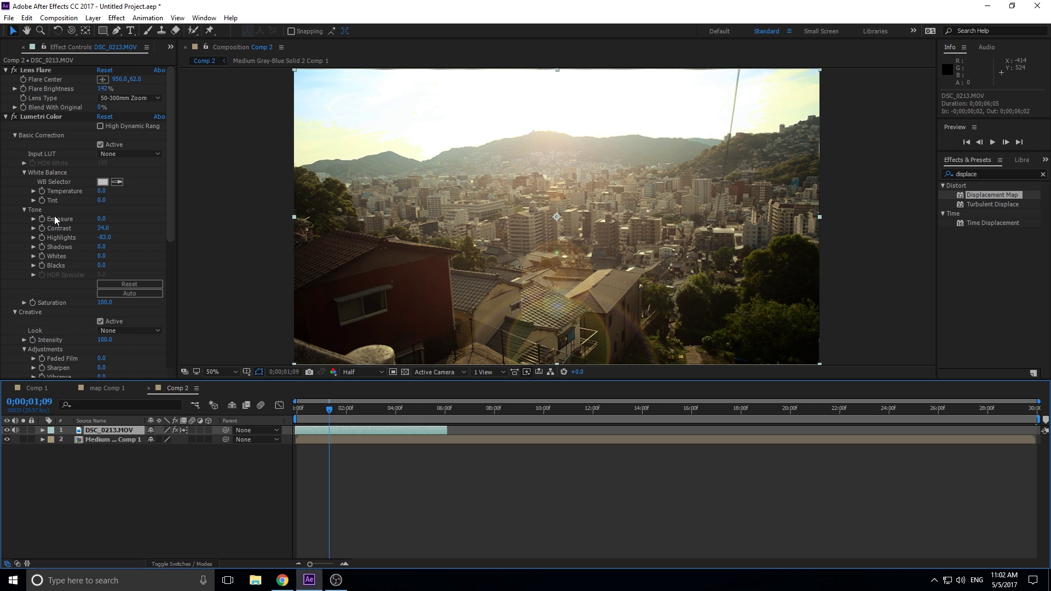
click(6, 117)
key(ctrl+v)
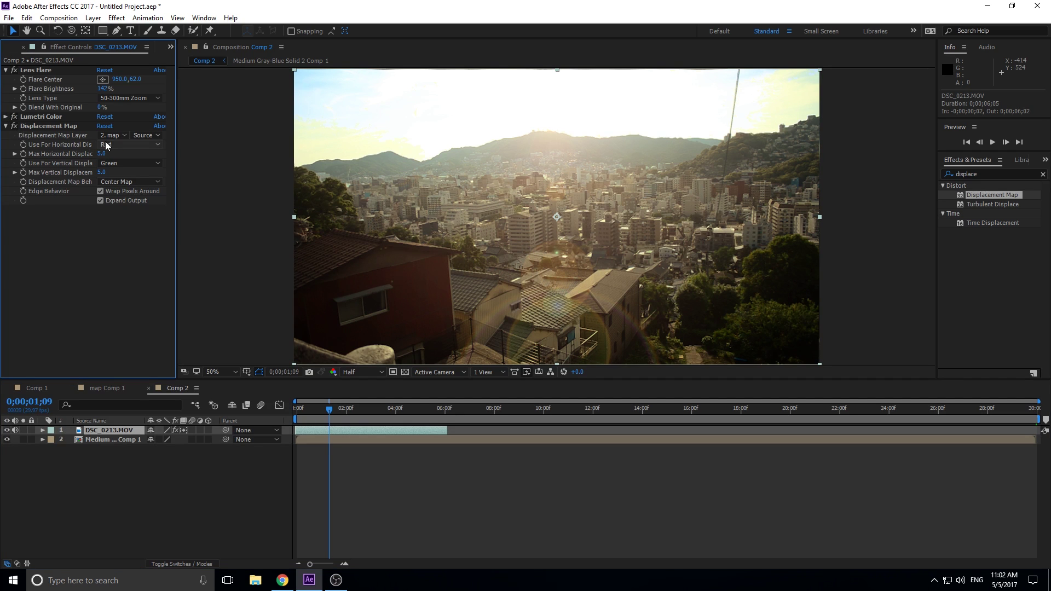
click(117, 135)
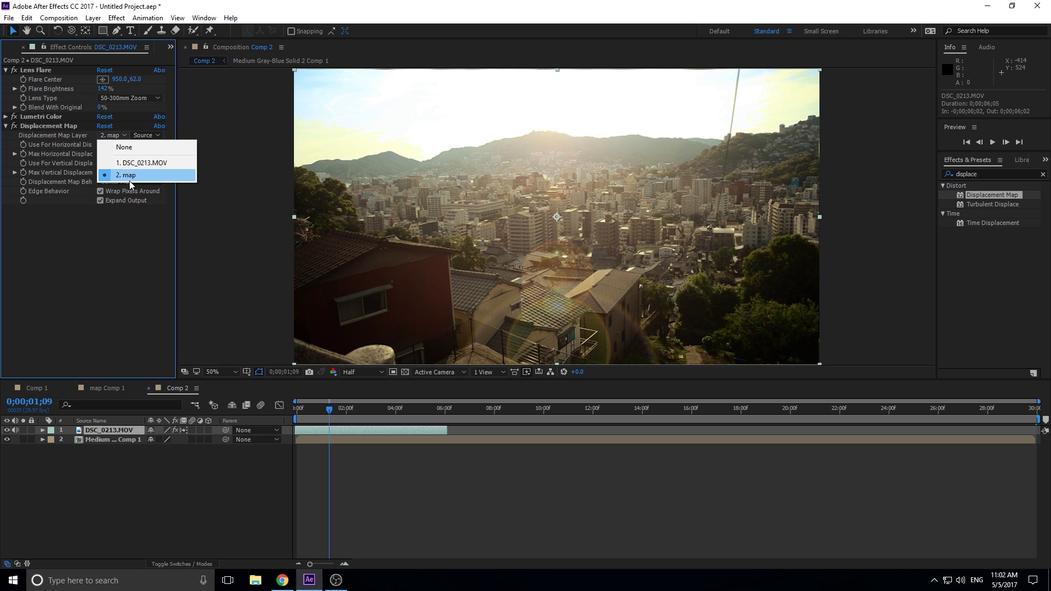
click(131, 175)
drag(317, 407, 285, 420)
key(space)
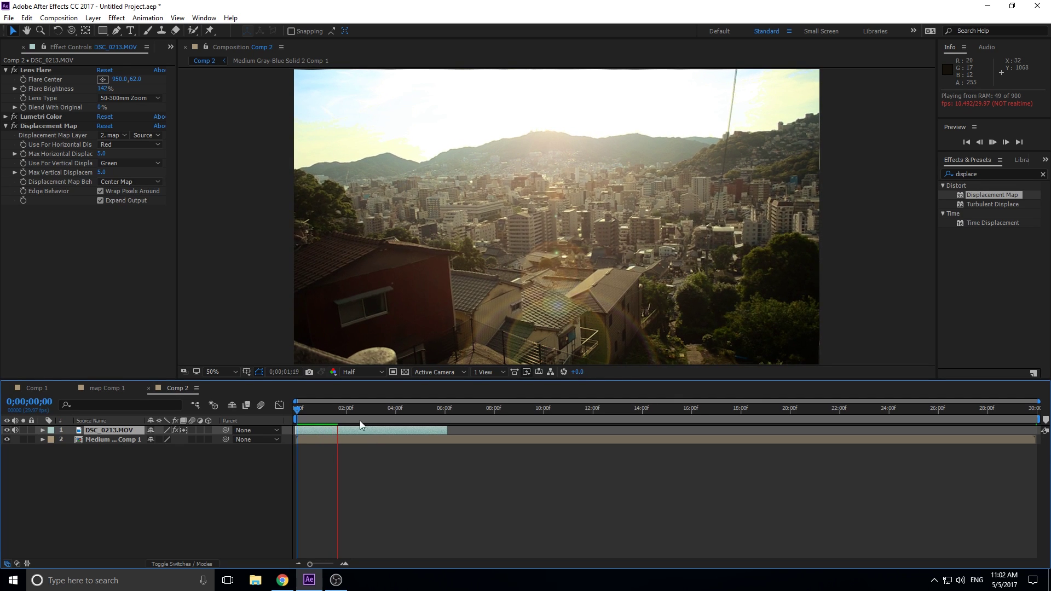
key(space)
drag(343, 414, 296, 409)
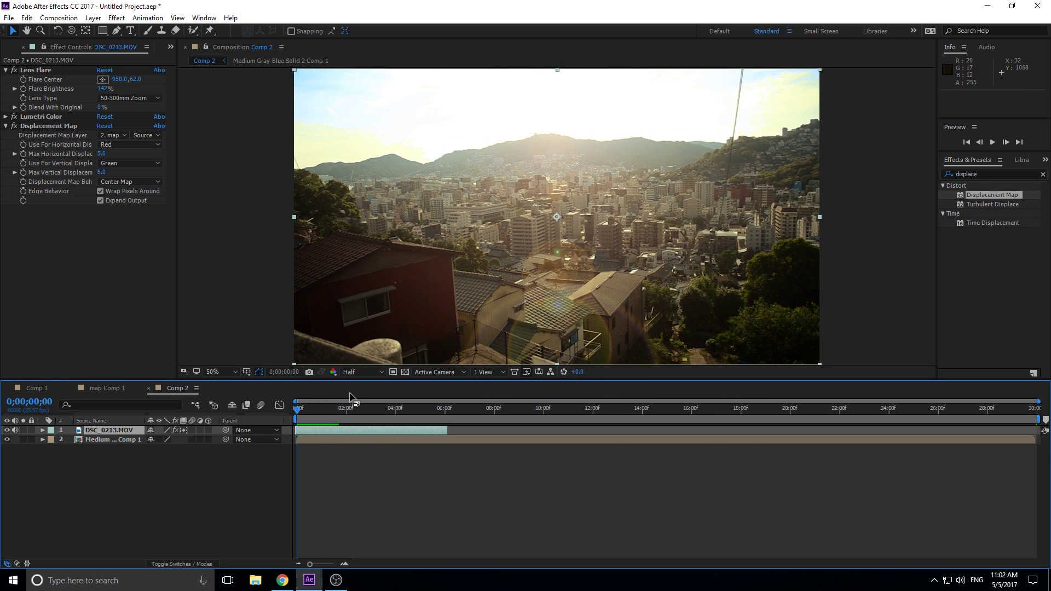
key(space)
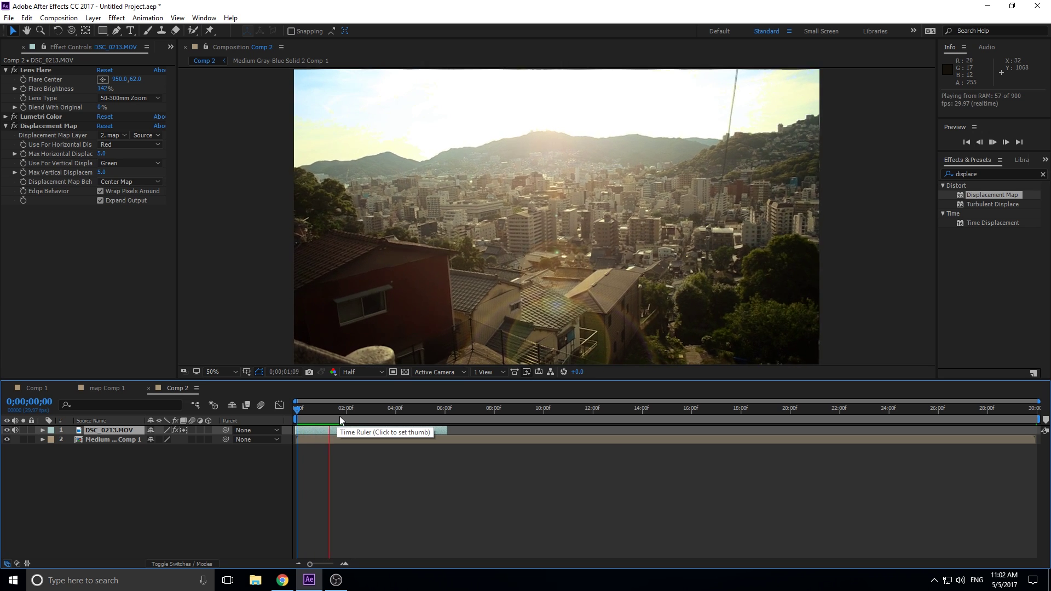
key(space)
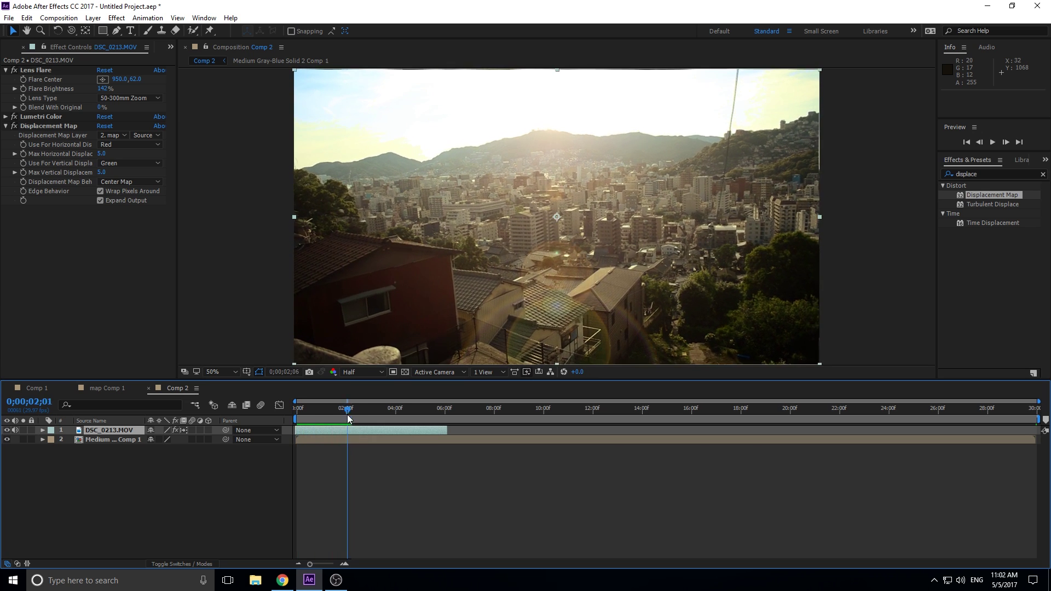
- In the particle precomp, set Birth Size 0.86, Death Size 0.81, Size Variation 91%, then return to Comp 2
double_click(320, 441)
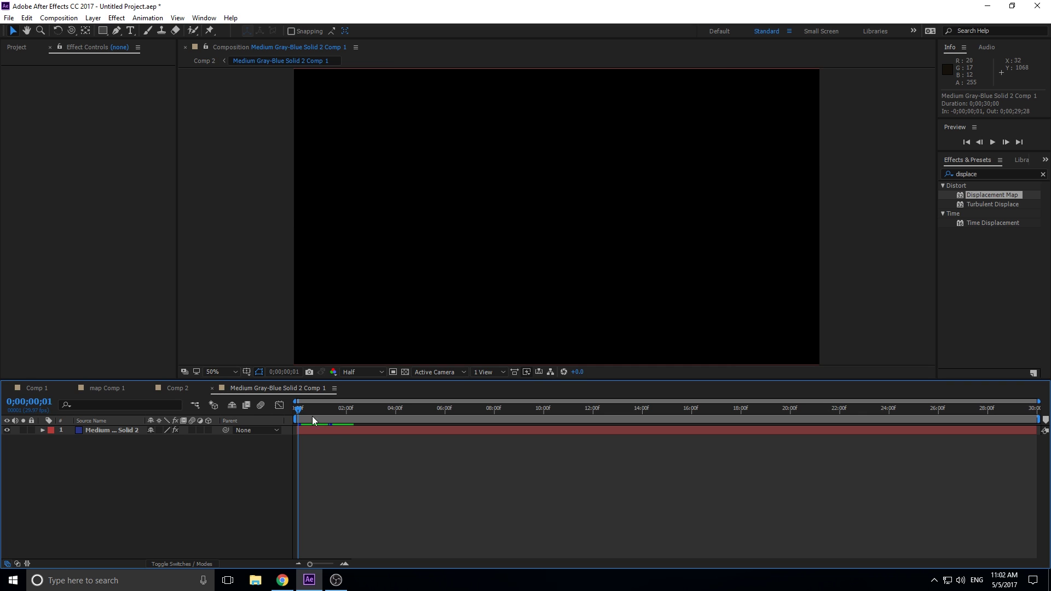
click(351, 433)
drag(325, 408, 343, 409)
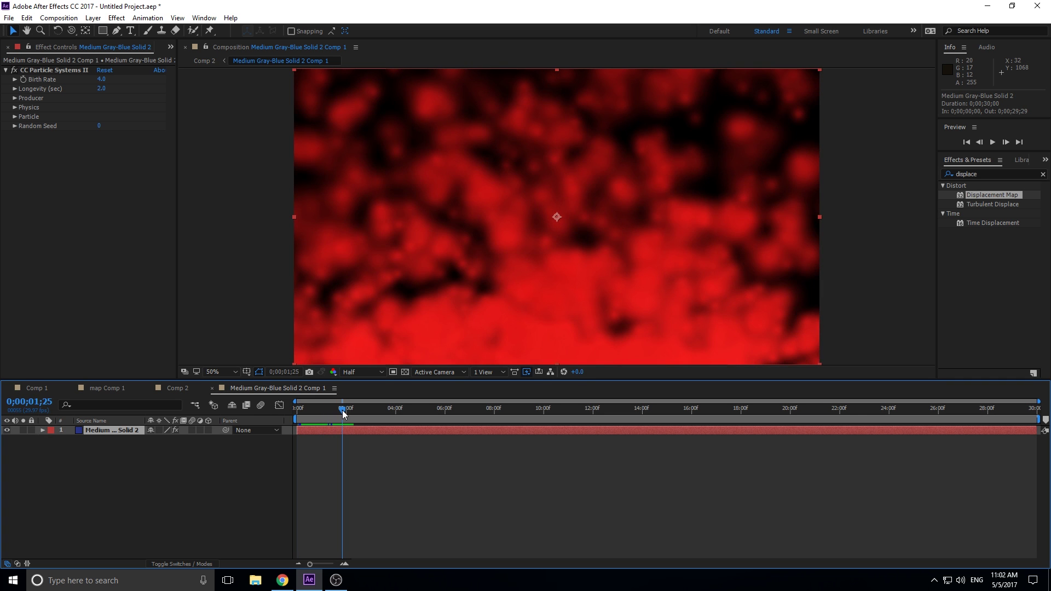
click(16, 117)
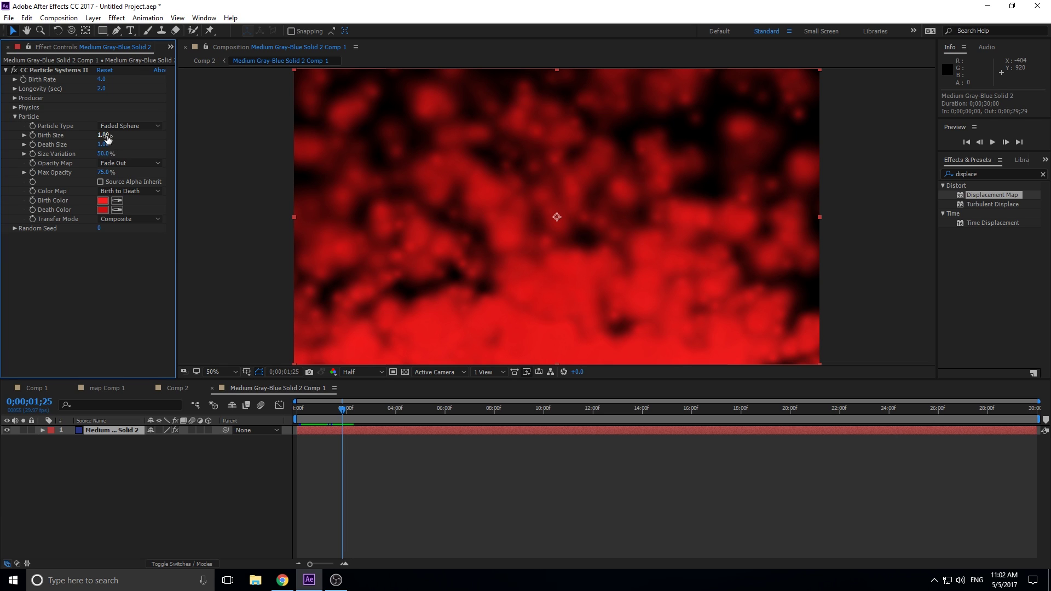
mouse_move(107, 155)
mouse_down()
mouse_move(131, 159)
mouse_move(90, 137)
mouse_move(97, 146)
mouse_move(109, 138)
mouse_up()
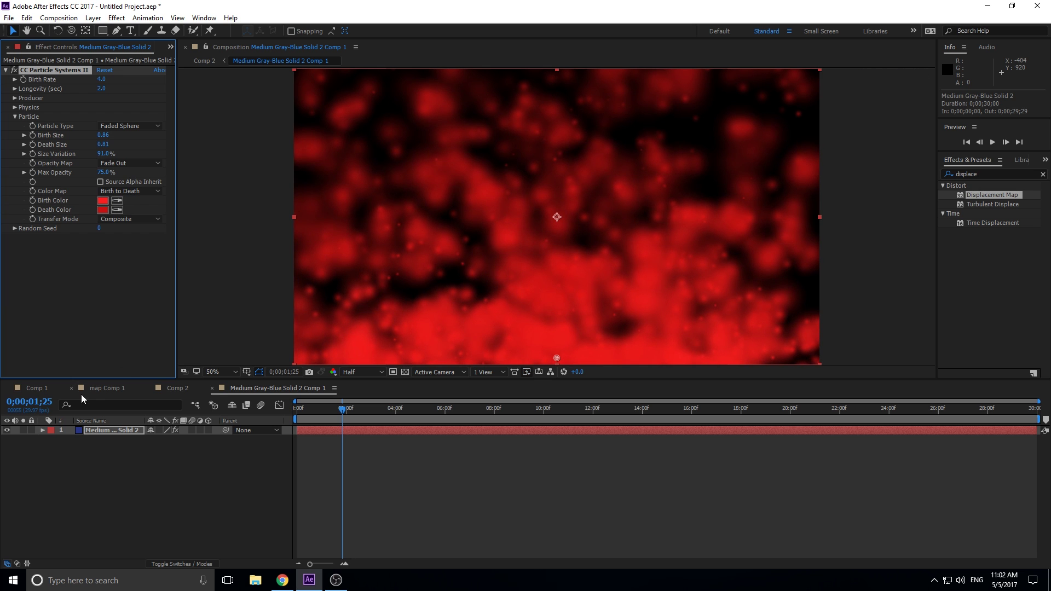
click(174, 388)
drag(342, 422, 299, 422)
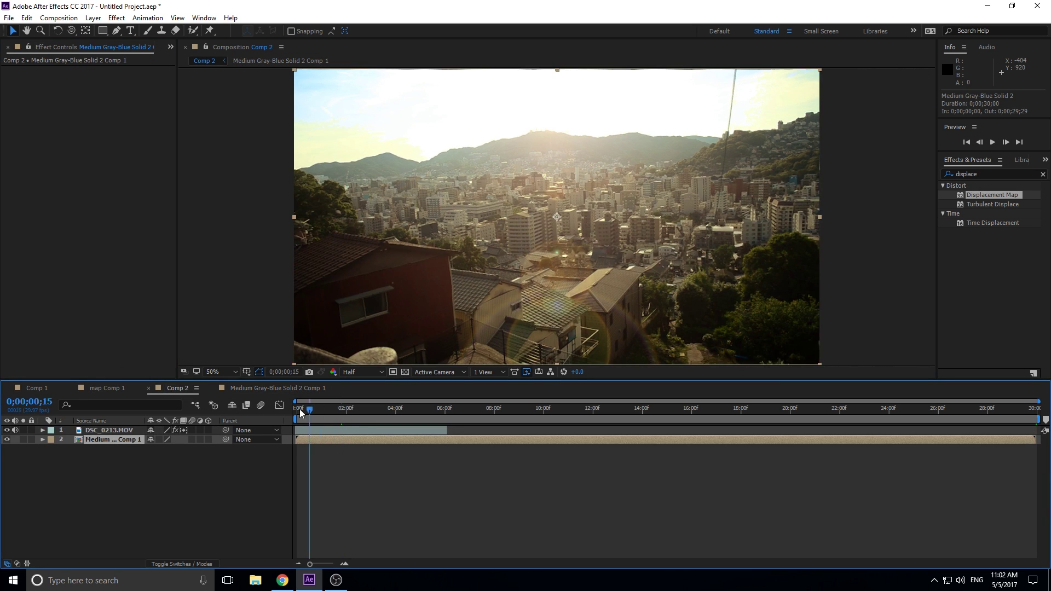
key(space)
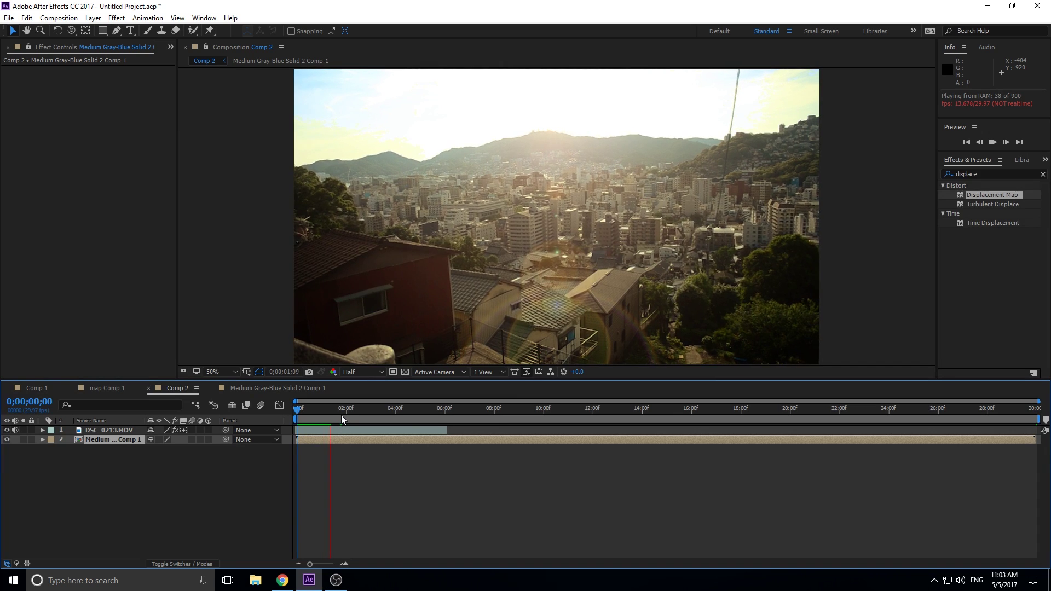
key(space)
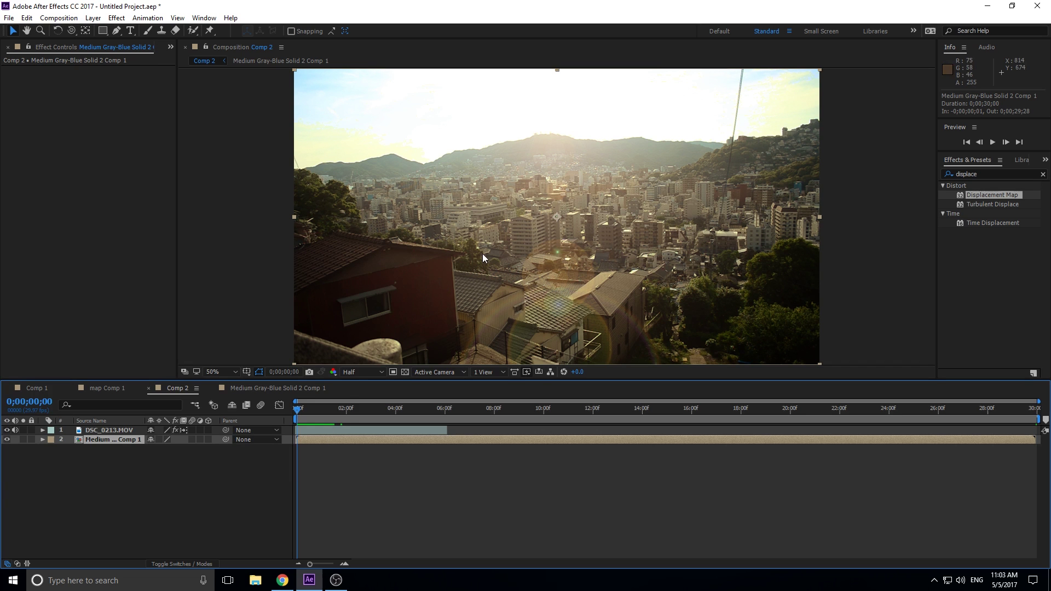
drag(307, 407, 289, 427)
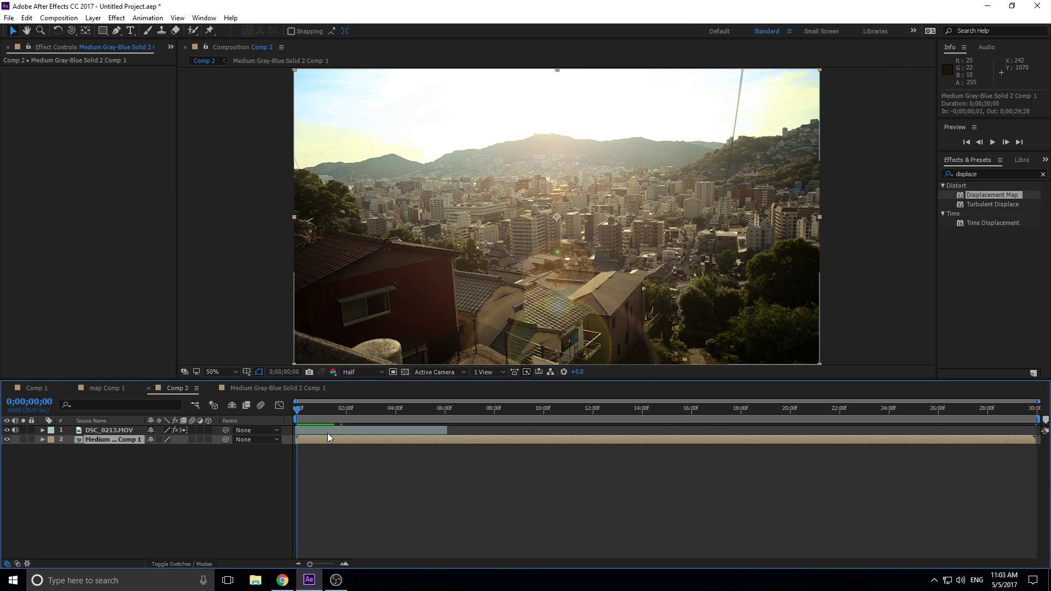
key(space)
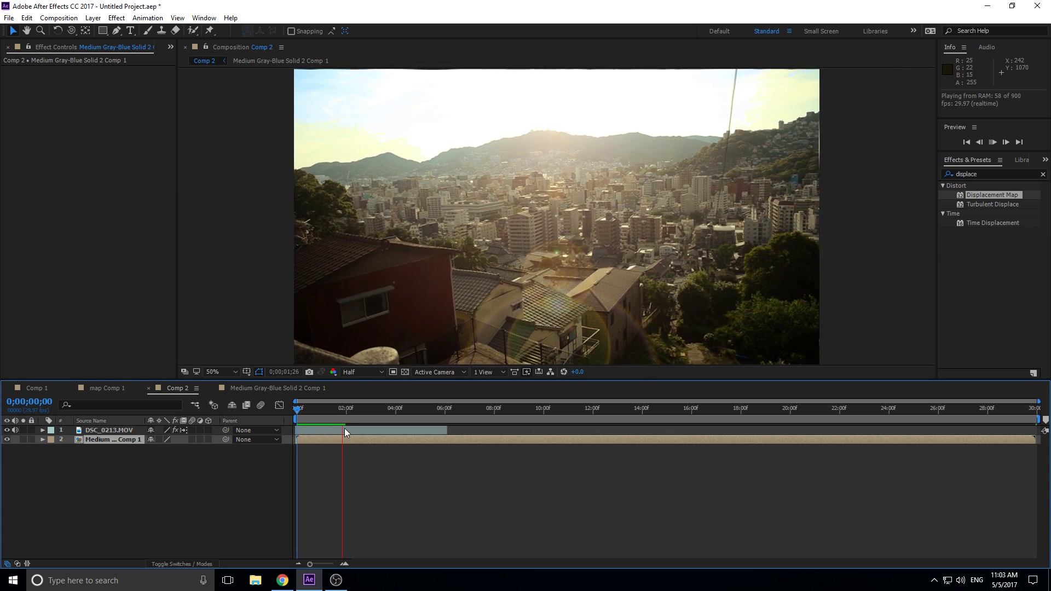
click(331, 408)
drag(329, 407, 298, 409)
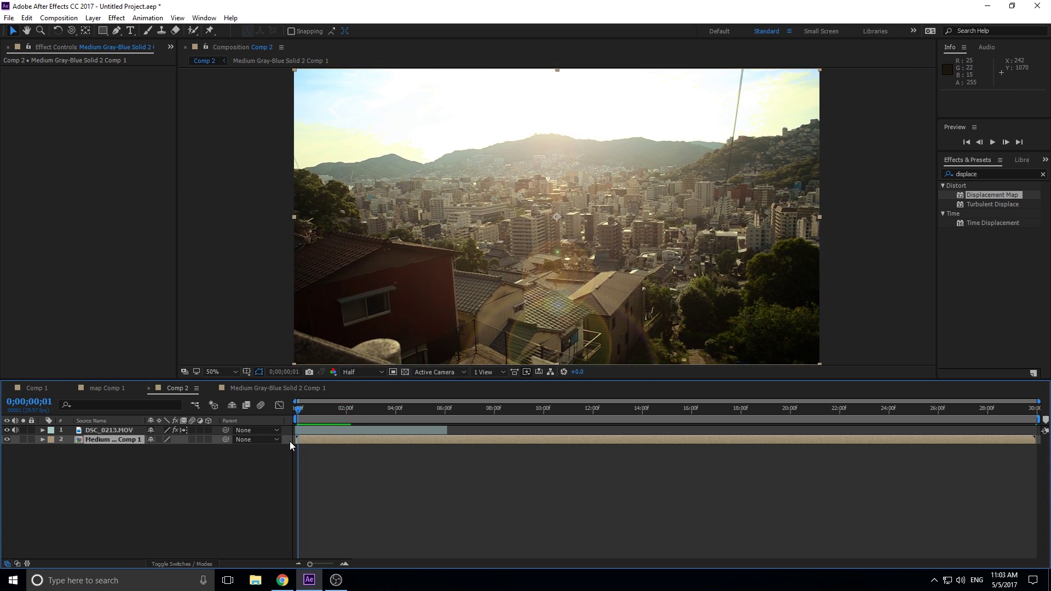